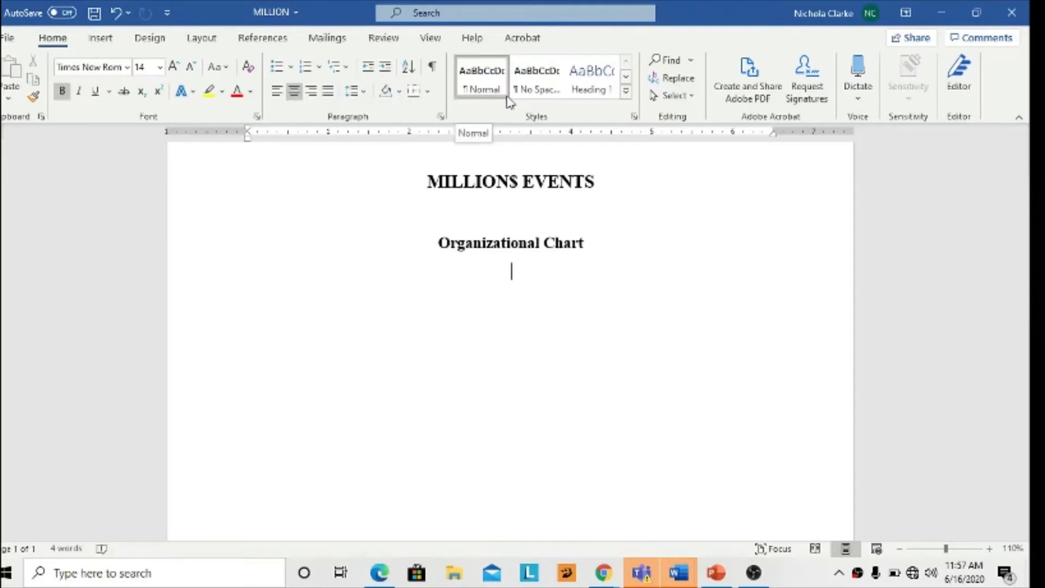
# Change the page orientation to landscape and reduce the document zoom to 90%
pyautogui.click(203, 40)
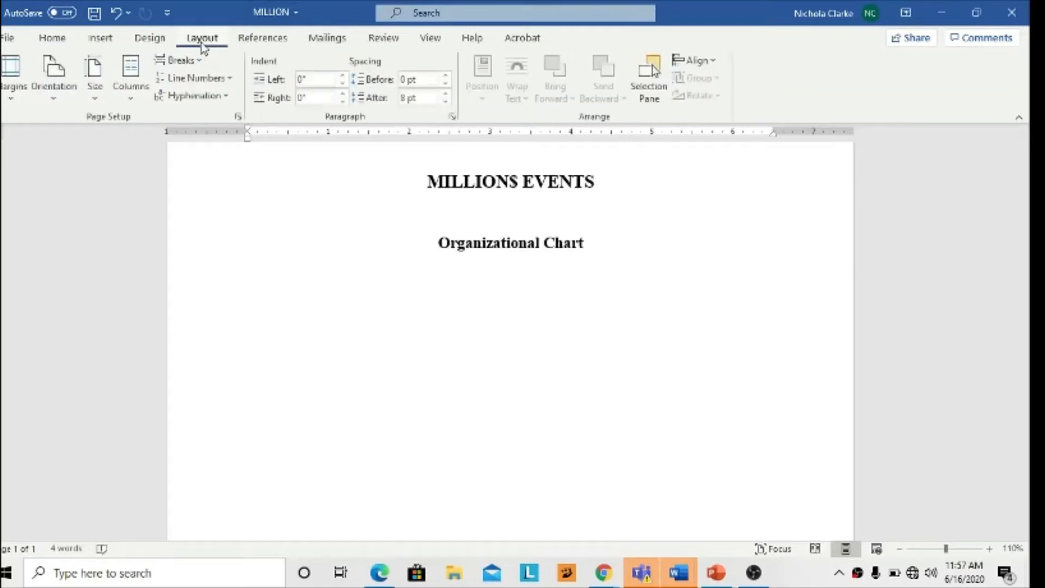
pyautogui.click(51, 101)
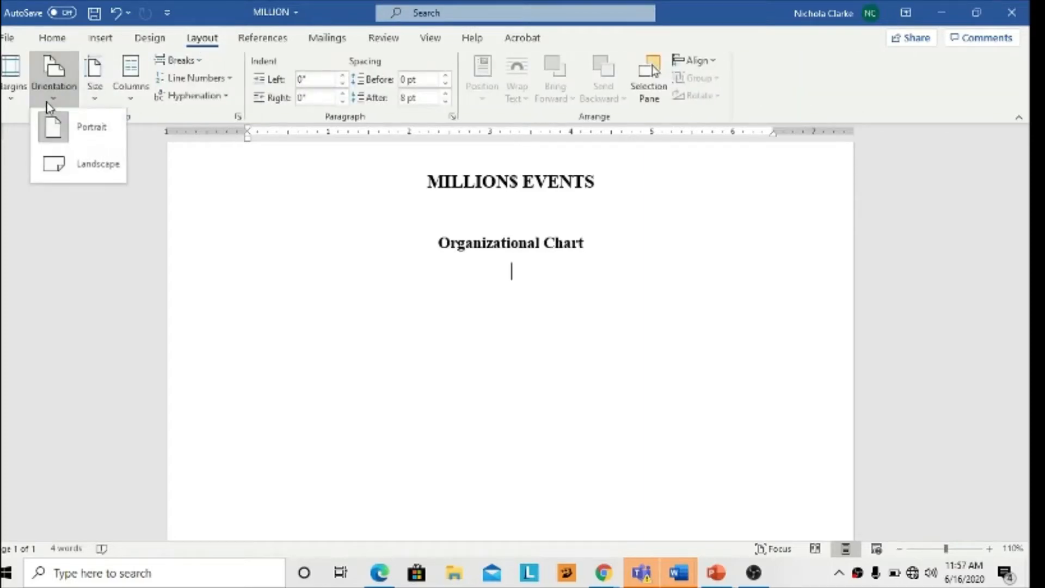
pyautogui.click(66, 167)
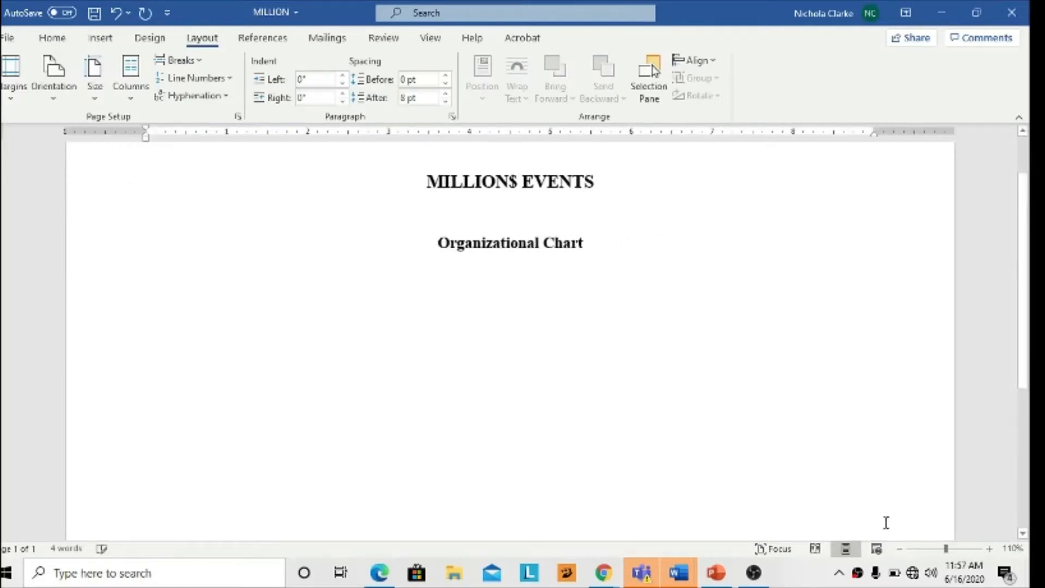
pyautogui.click(899, 548)
pyautogui.click(899, 548)
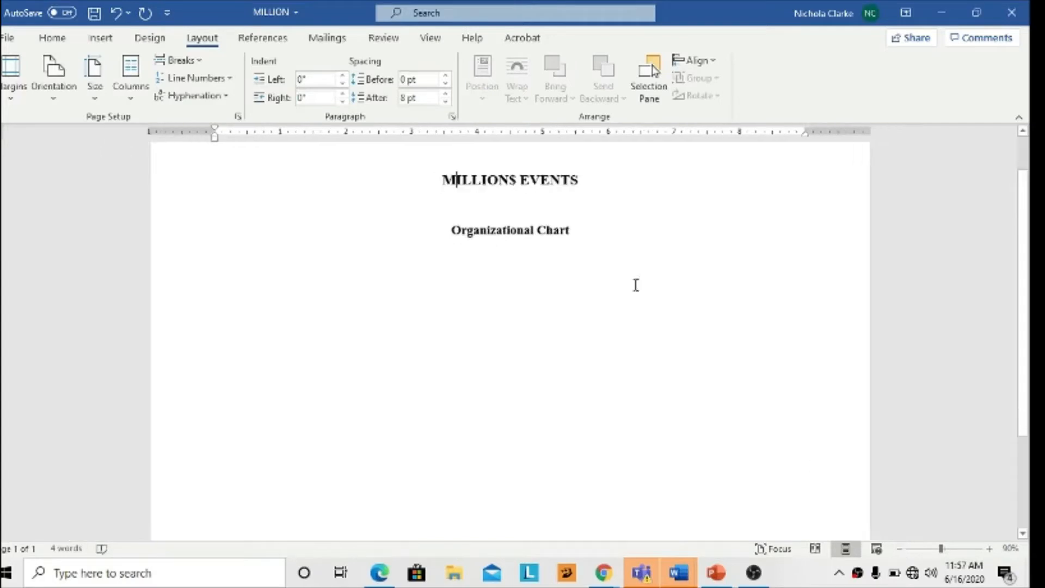
# Draw a rectangle about 1.99" wide and 0.6" high centred below the Organizational Chart heading
pyautogui.click(59, 40)
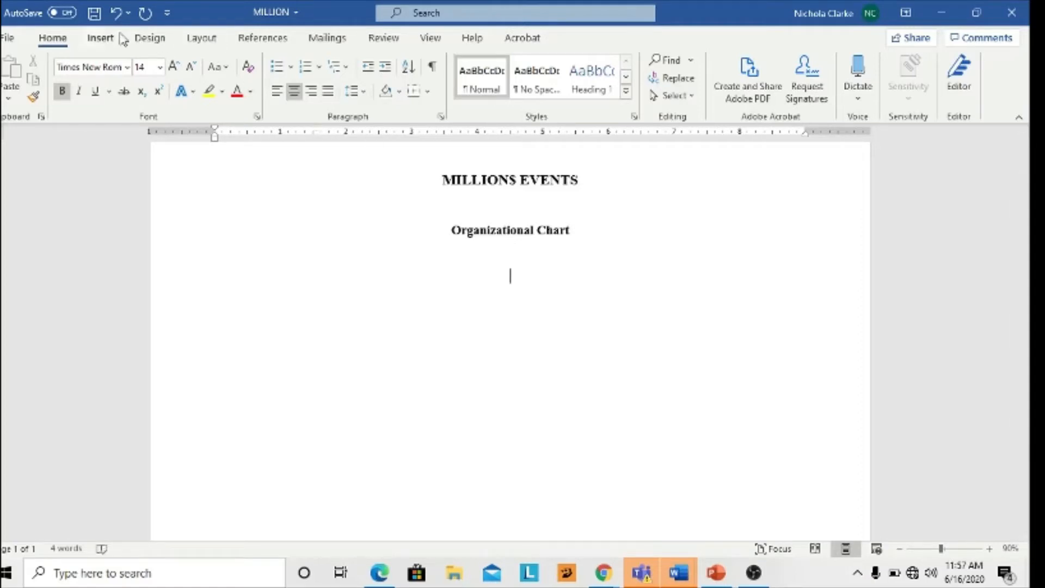
pyautogui.click(101, 39)
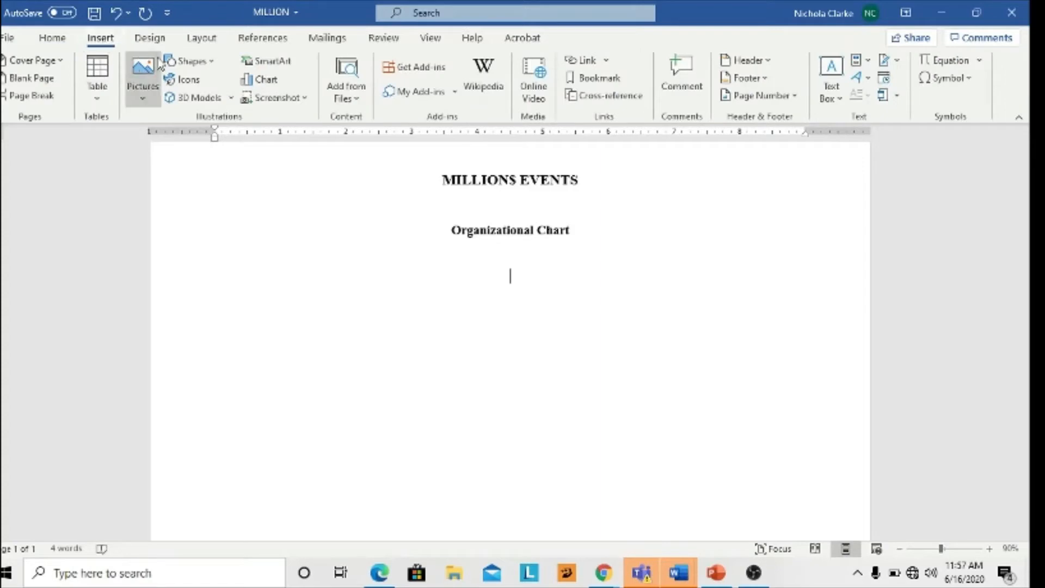
pyautogui.click(206, 64)
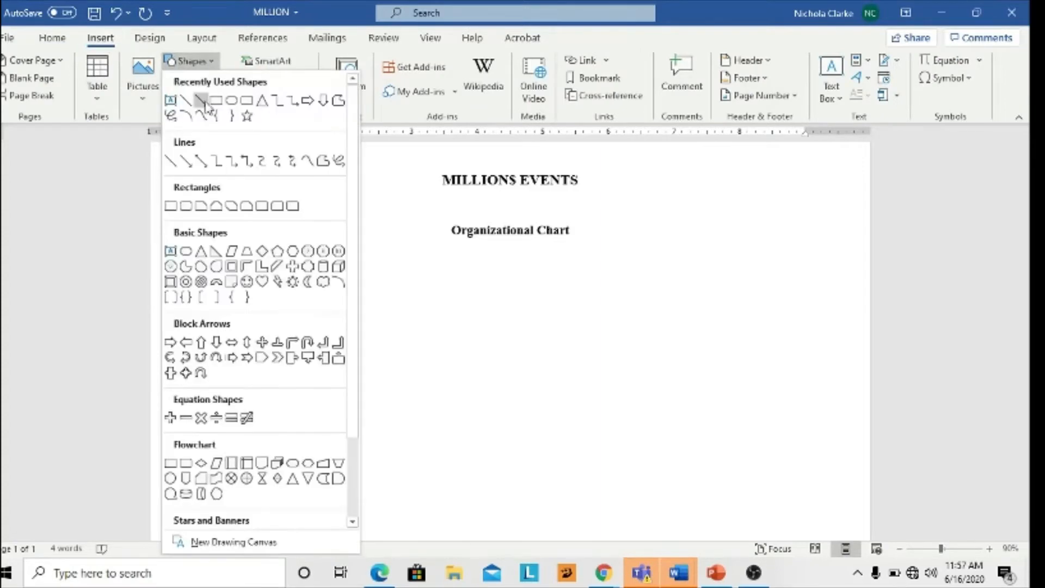
pyautogui.click(216, 100)
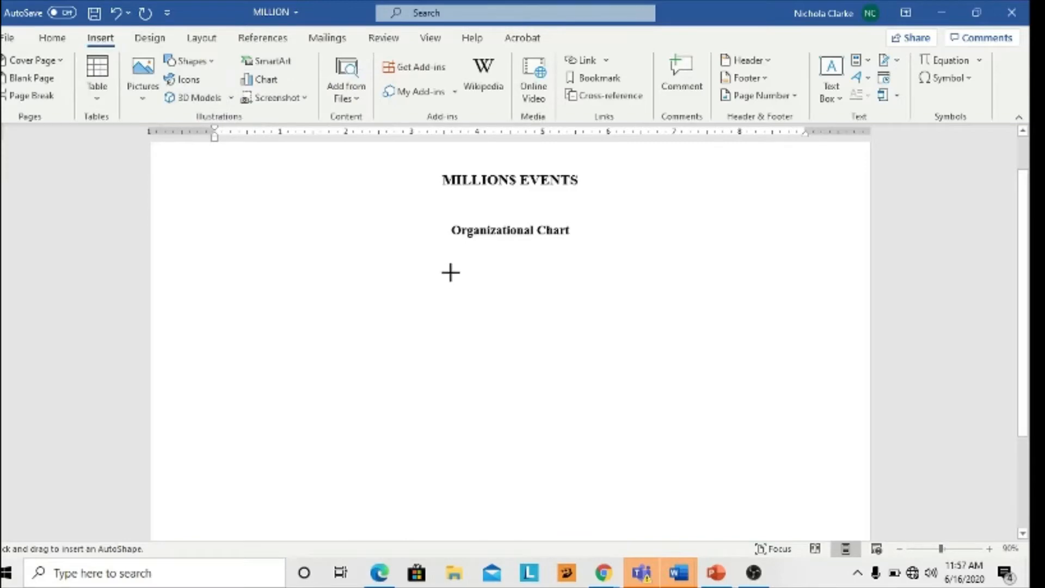
pyautogui.moveTo(450, 270); pyautogui.dragTo(581, 310)
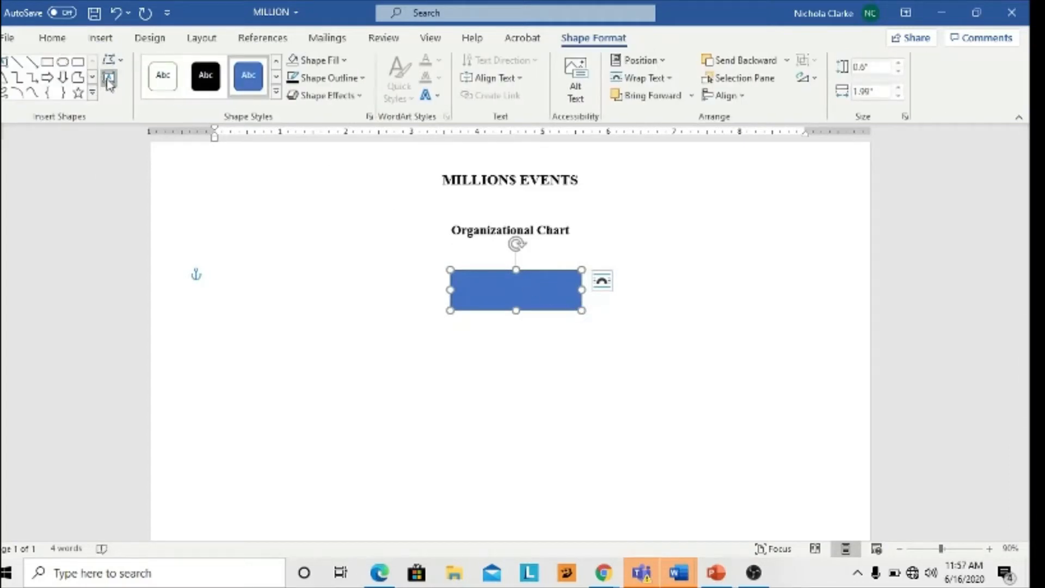
# Add the text "Board of Director" inside the rectangle
pyautogui.click(109, 80)
pyautogui.write('Bo')
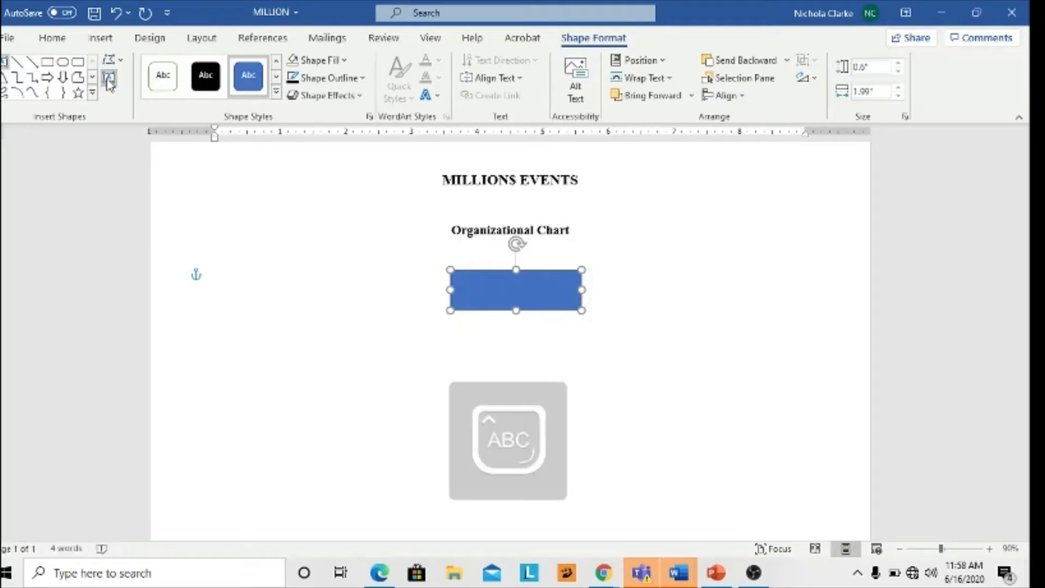
pyautogui.write('ard o')
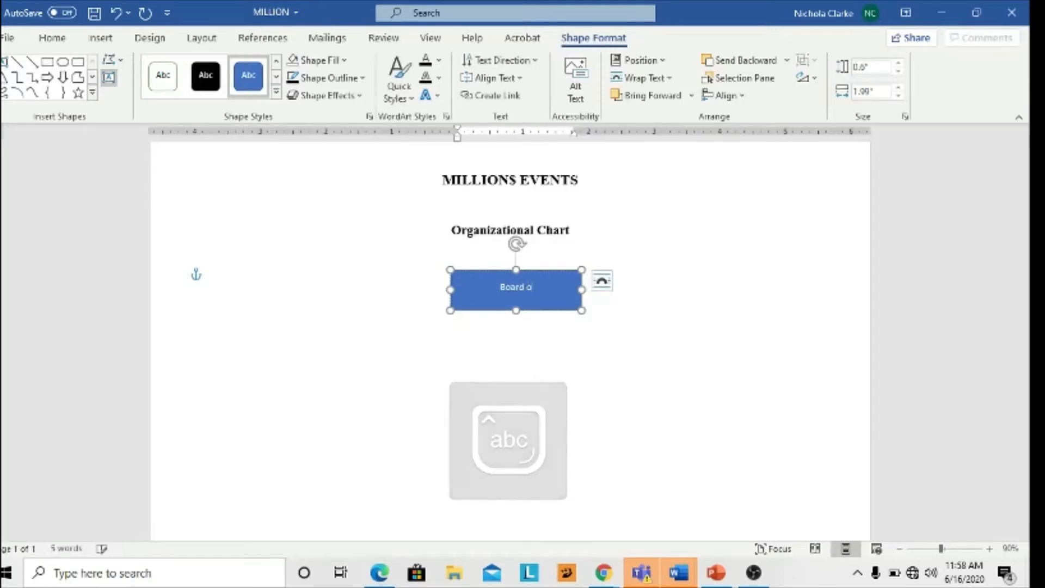
pyautogui.write('f')
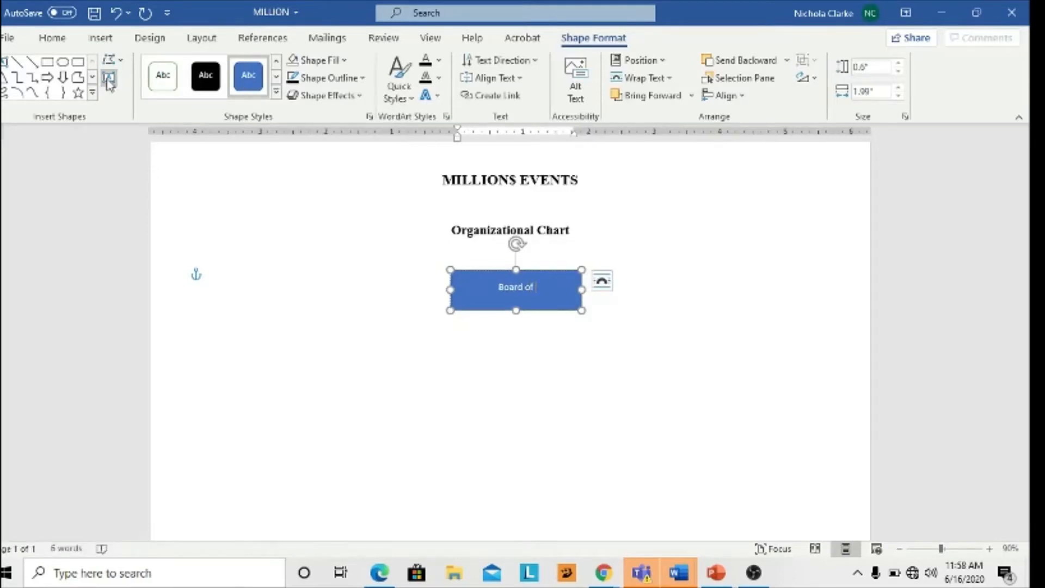
pyautogui.write(' Directo')
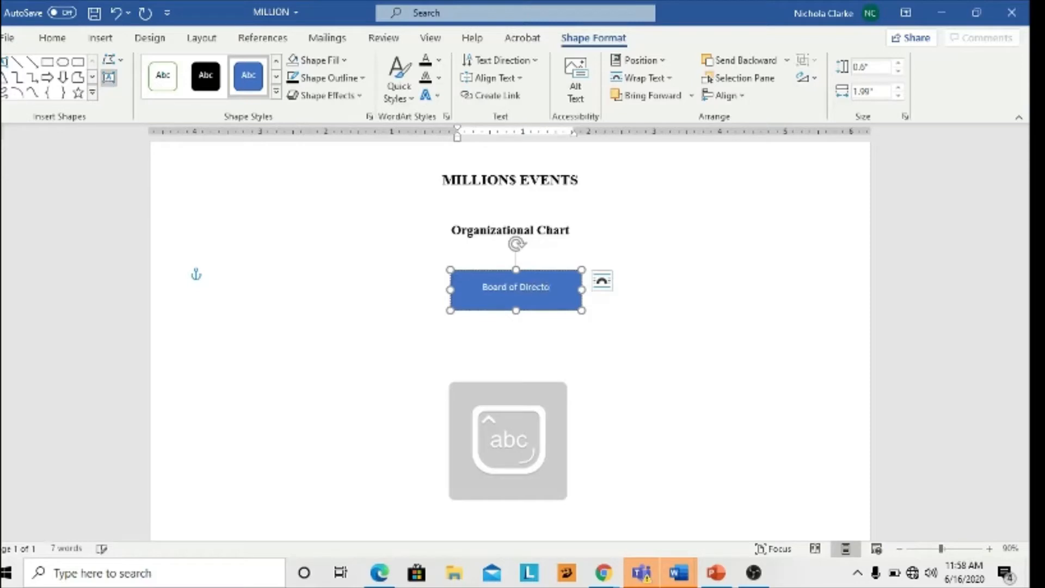
pyautogui.write('r')
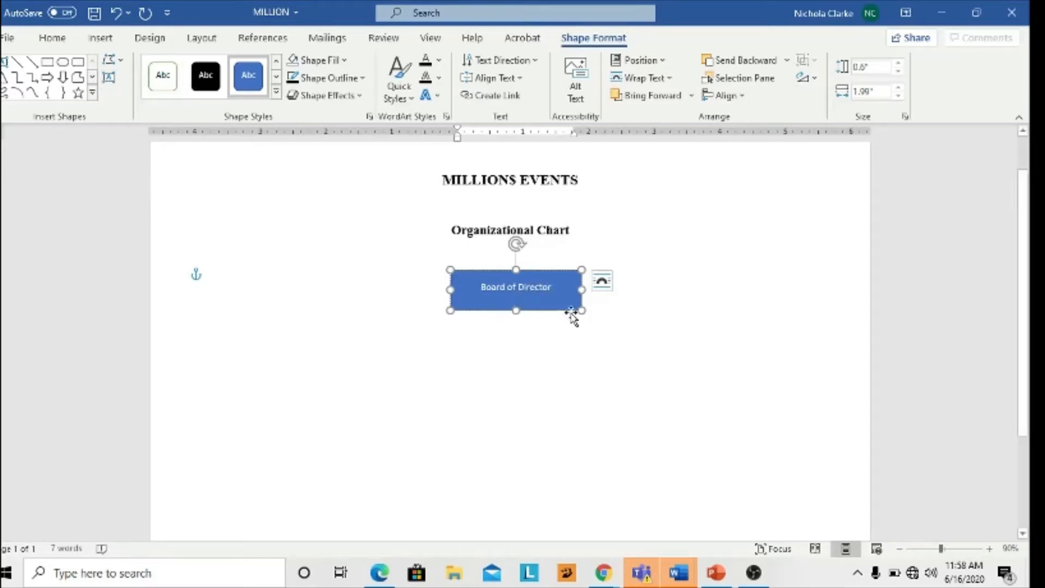
# Remove the blue fill from the Board of Director rectangle and colour its text black
pyautogui.click(572, 312)
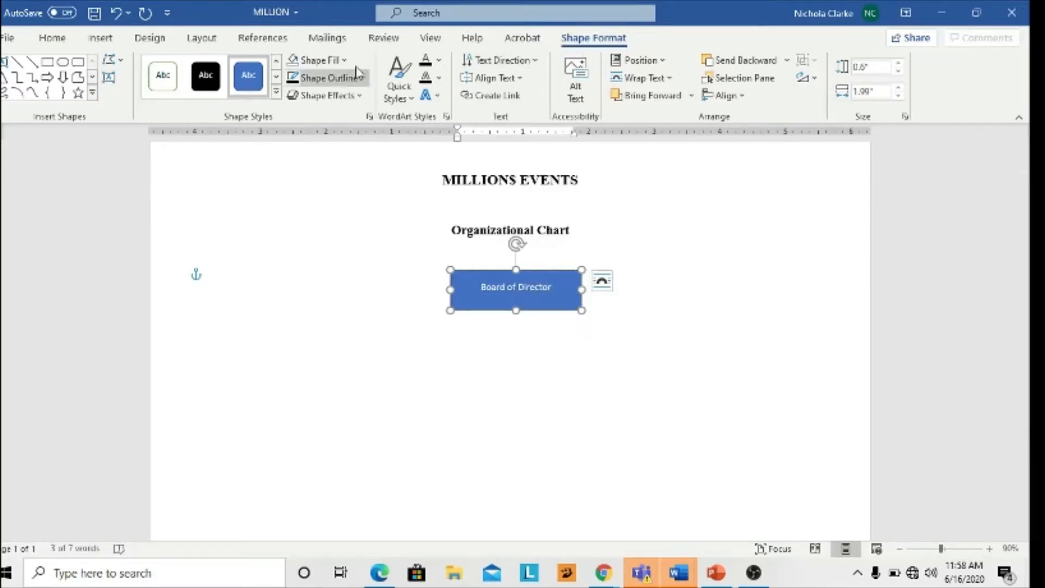
pyautogui.click(314, 63)
pyautogui.click(329, 227)
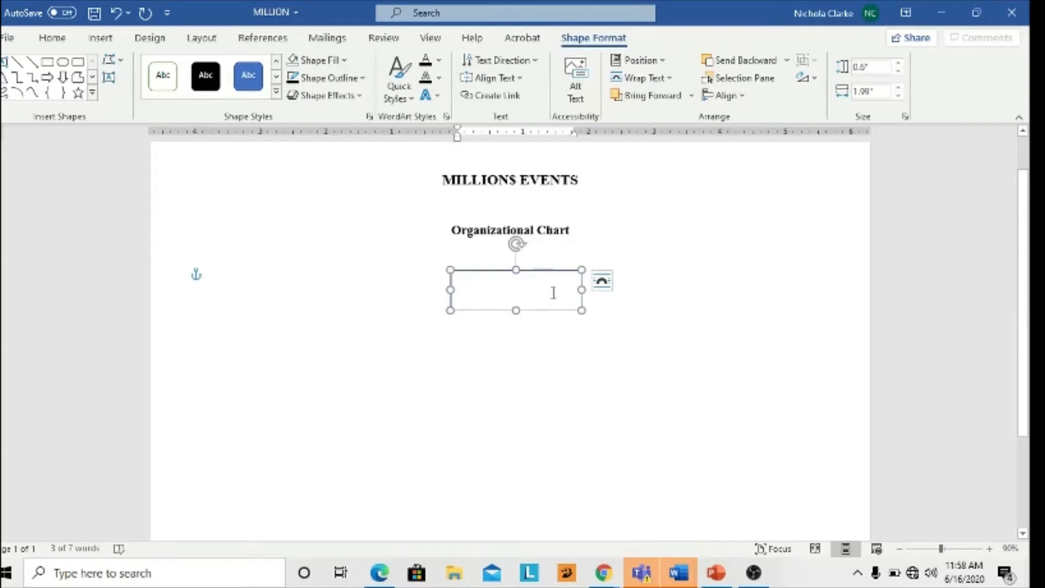
pyautogui.moveTo(555, 285); pyautogui.dragTo(463, 284)
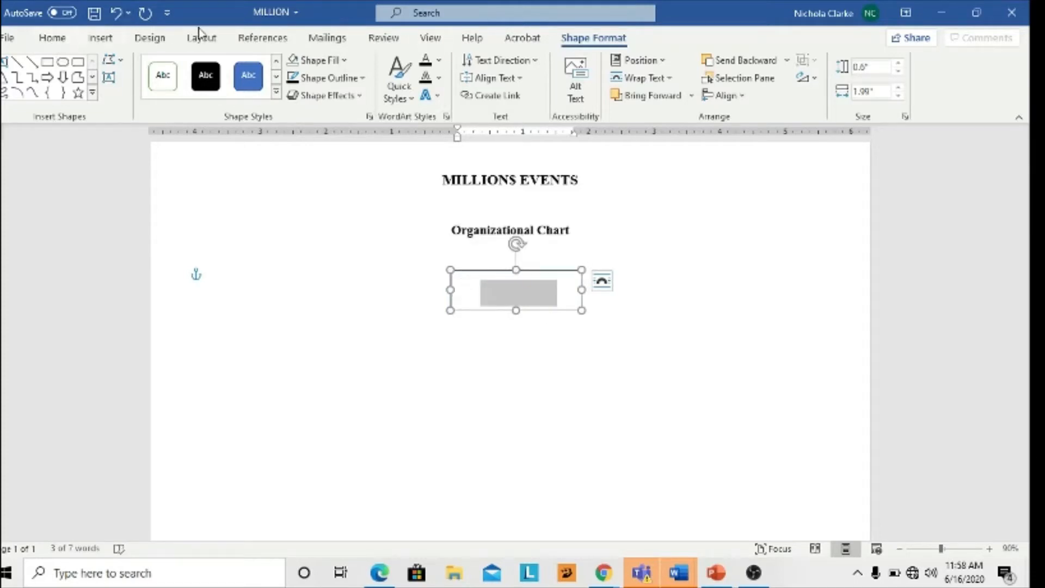
pyautogui.click(57, 40)
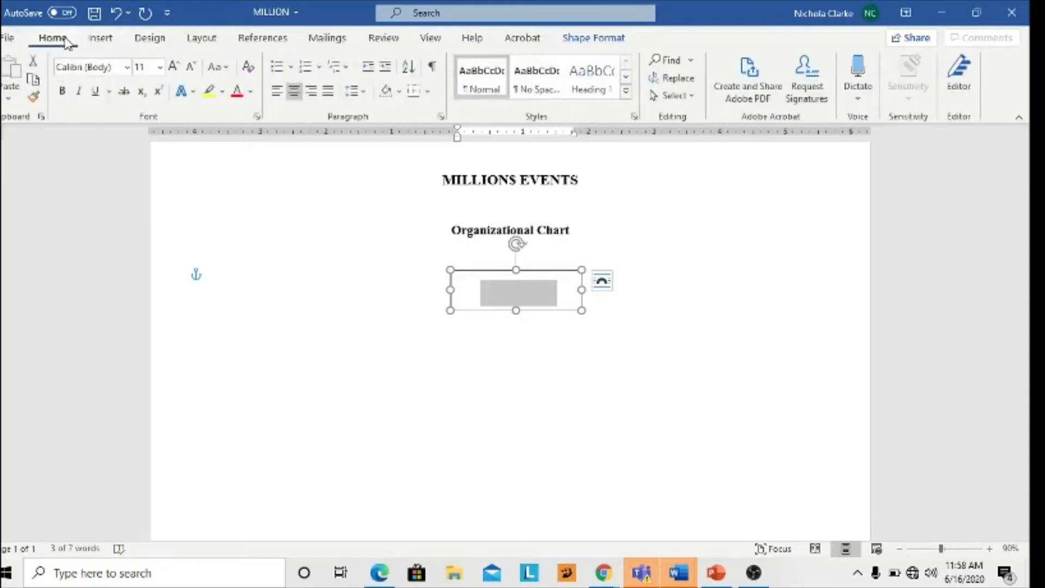
pyautogui.click(252, 96)
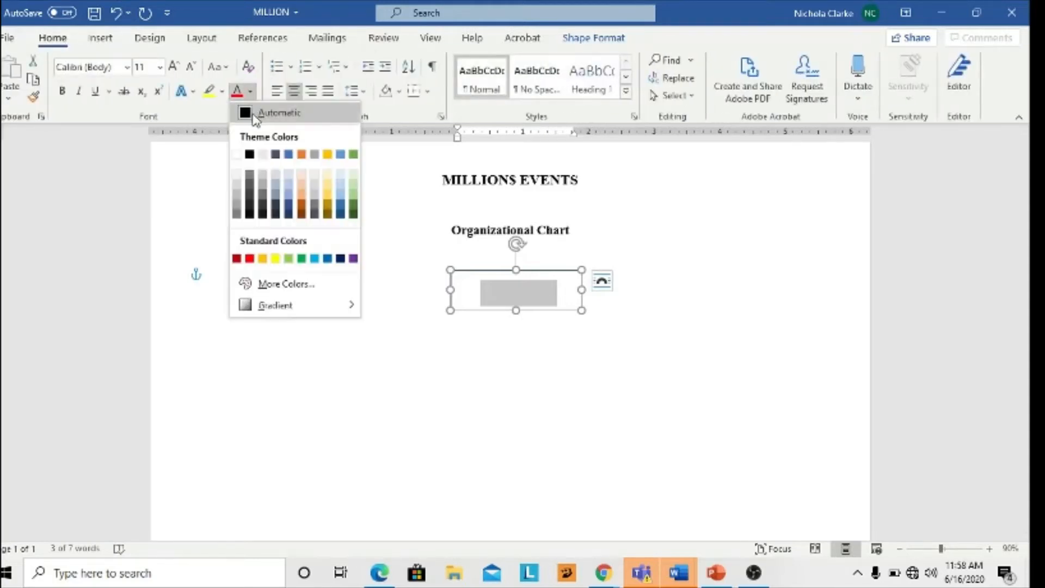
pyautogui.click(250, 155)
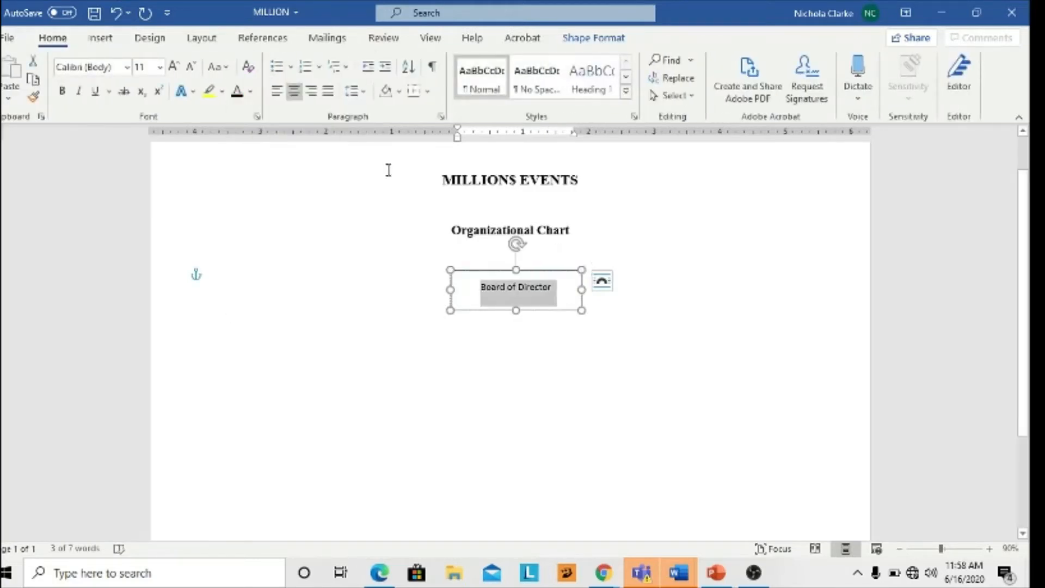
# Format the Board of Director text as 12 pt Times New Roman
pyautogui.click(174, 67)
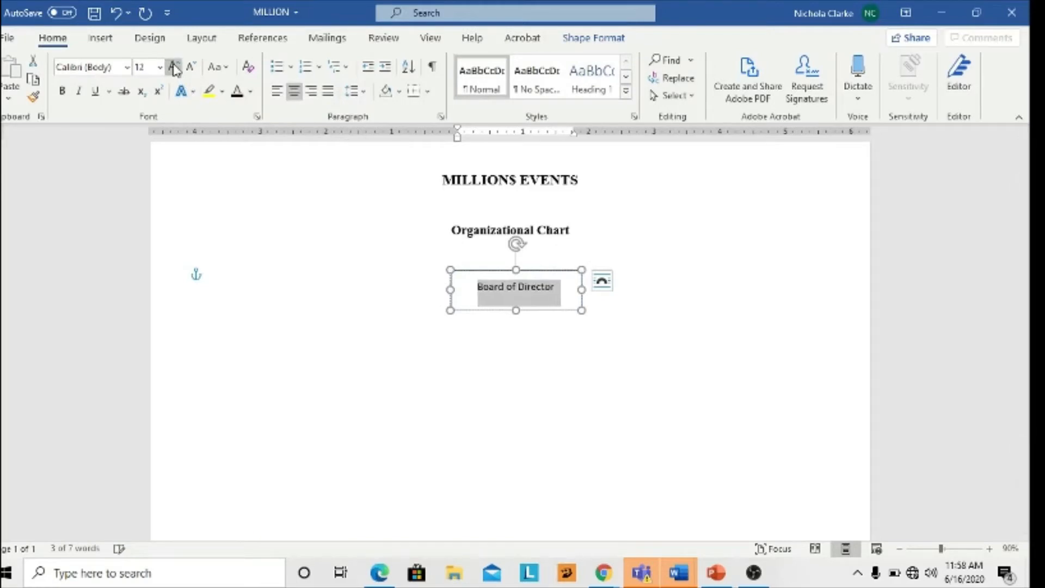
pyautogui.click(103, 69)
pyautogui.write('Times New Rom')
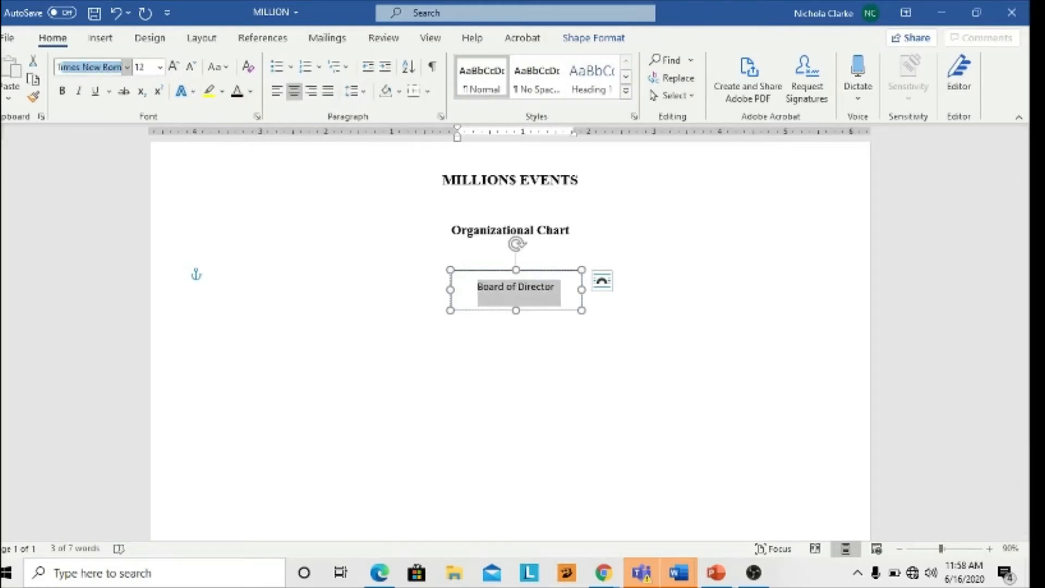
pyautogui.press('Return')
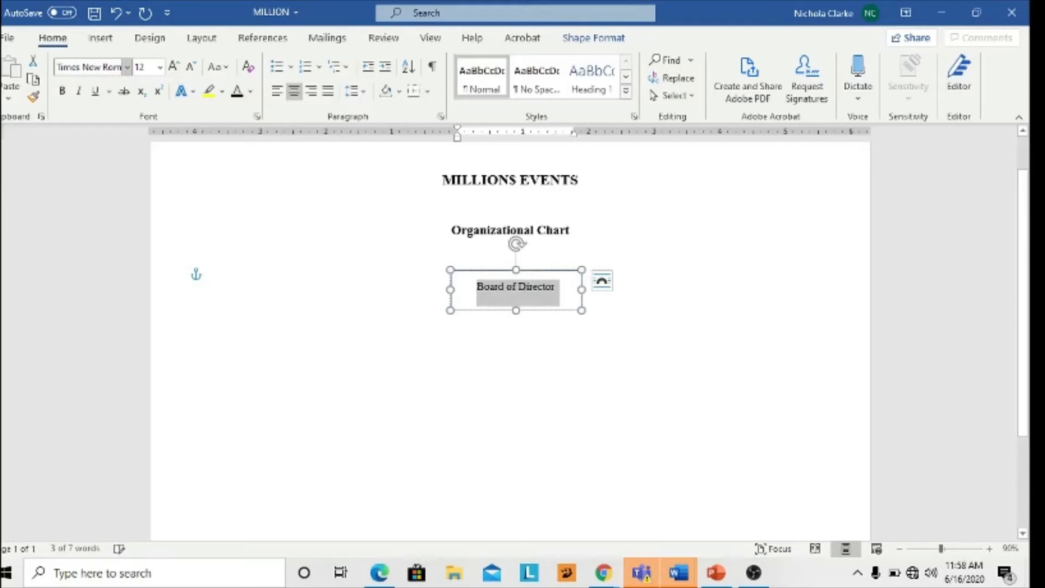
pyautogui.click(531, 339)
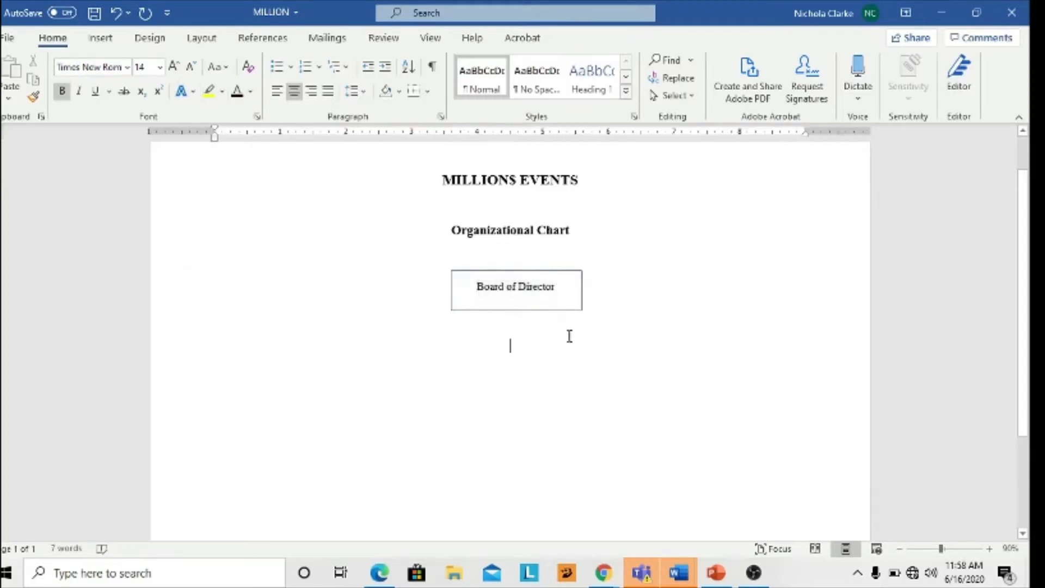
# Give the Board of Director rectangle a black outline
pyautogui.click(580, 308)
pyautogui.click(604, 39)
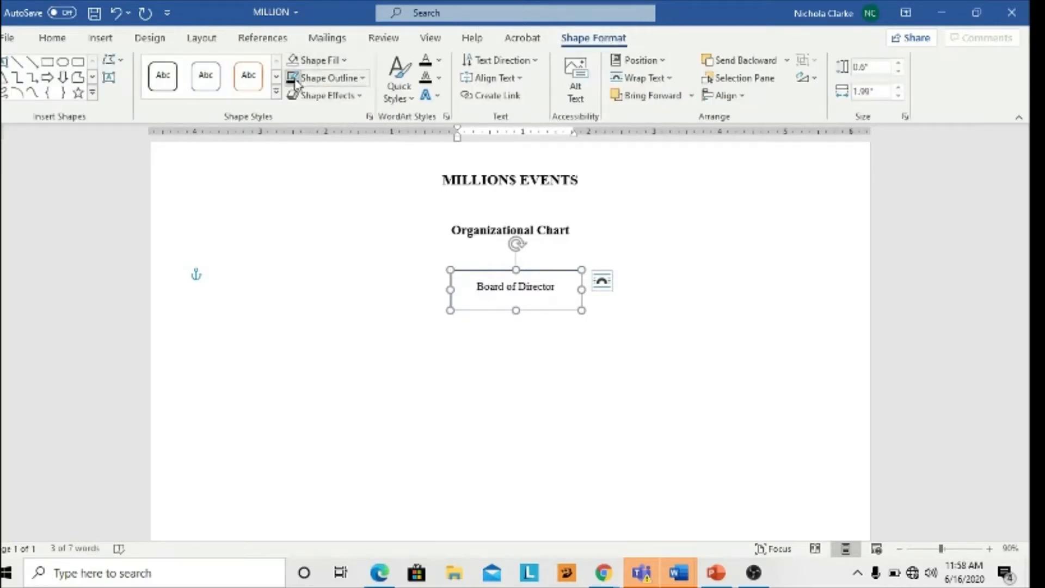
pyautogui.click(294, 80)
pyautogui.click(519, 345)
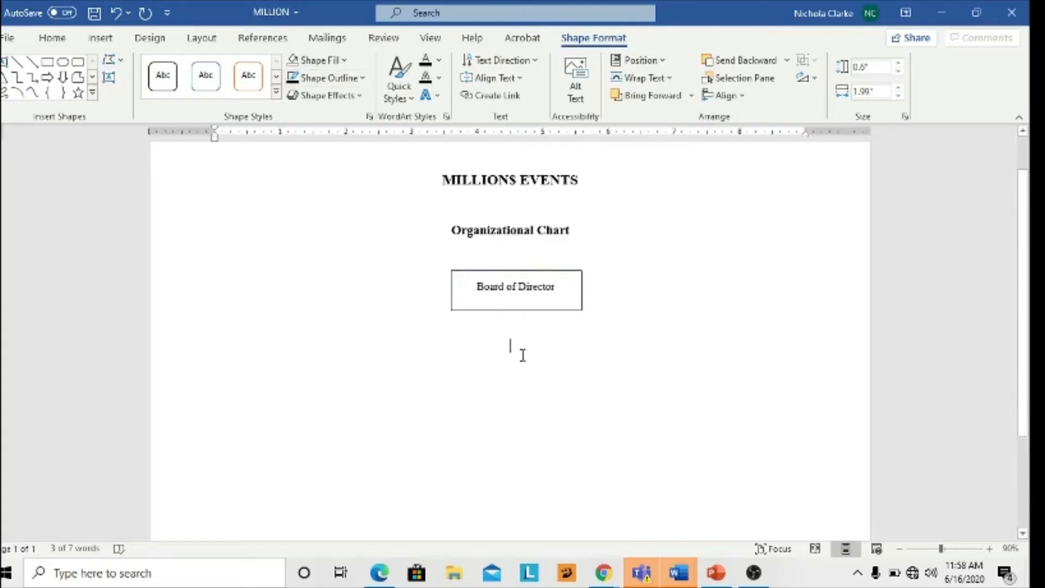
# Shrink the Board of Director box to about 0.5" high and 1.8" wide
pyautogui.click(559, 299)
pyautogui.click(518, 311)
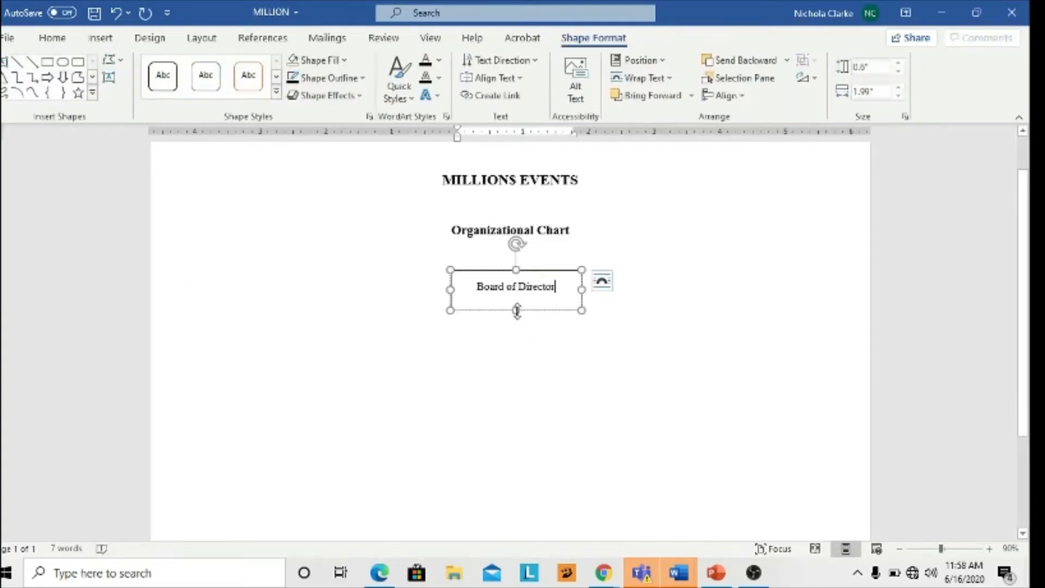
pyautogui.moveTo(517, 311); pyautogui.dragTo(517, 303)
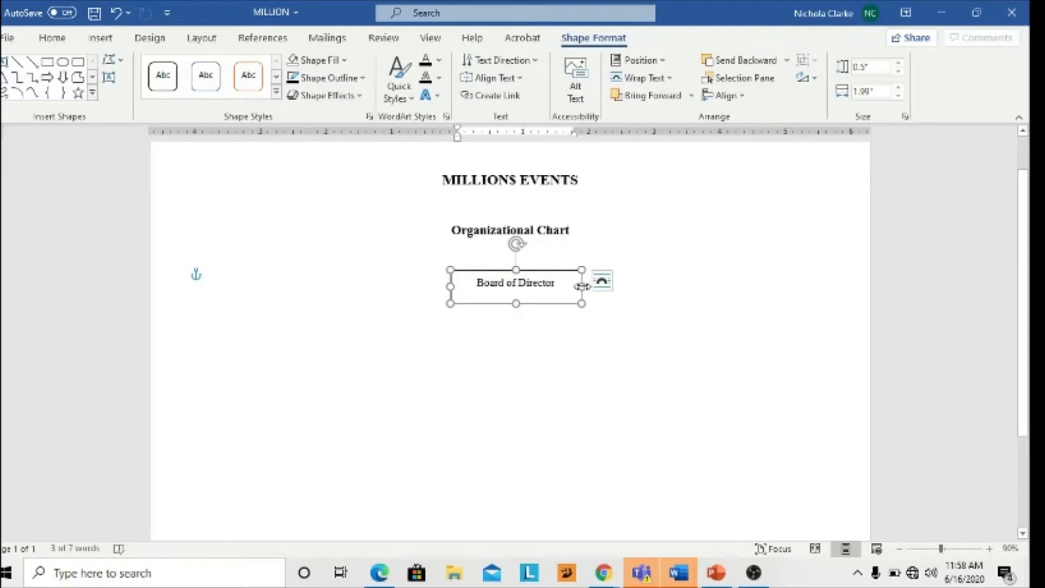
pyautogui.moveTo(581, 286); pyautogui.dragTo(569, 286)
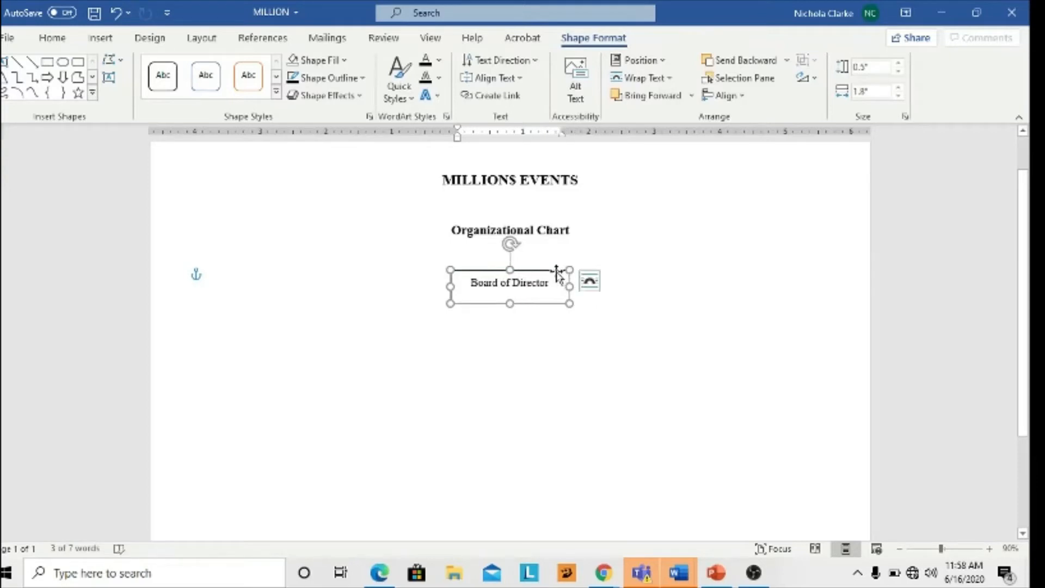
pyautogui.click(547, 333)
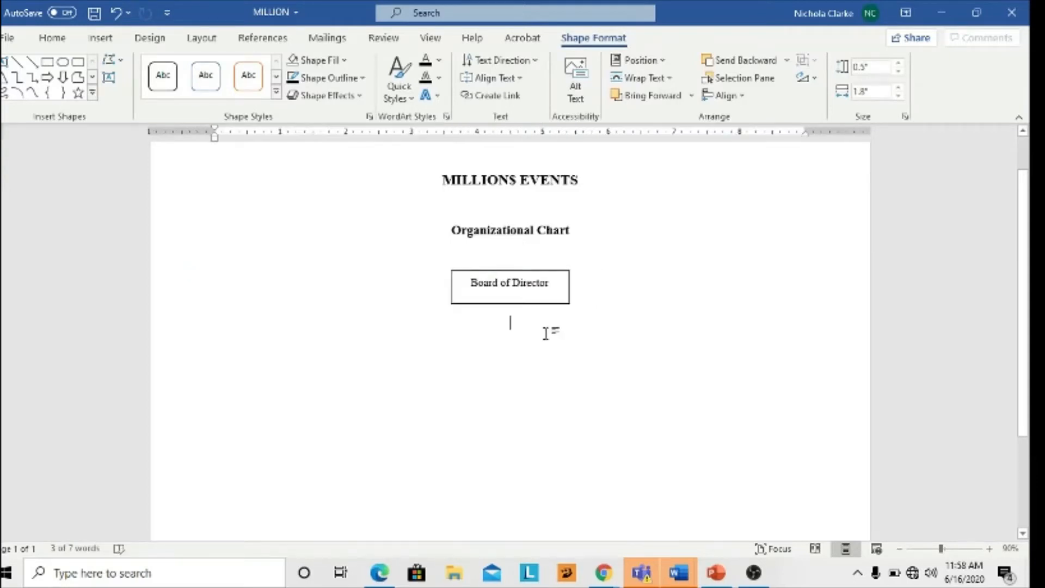
# Copy the Board of Director box and paste a duplicate below it with source formatting kept
pyautogui.click(560, 308)
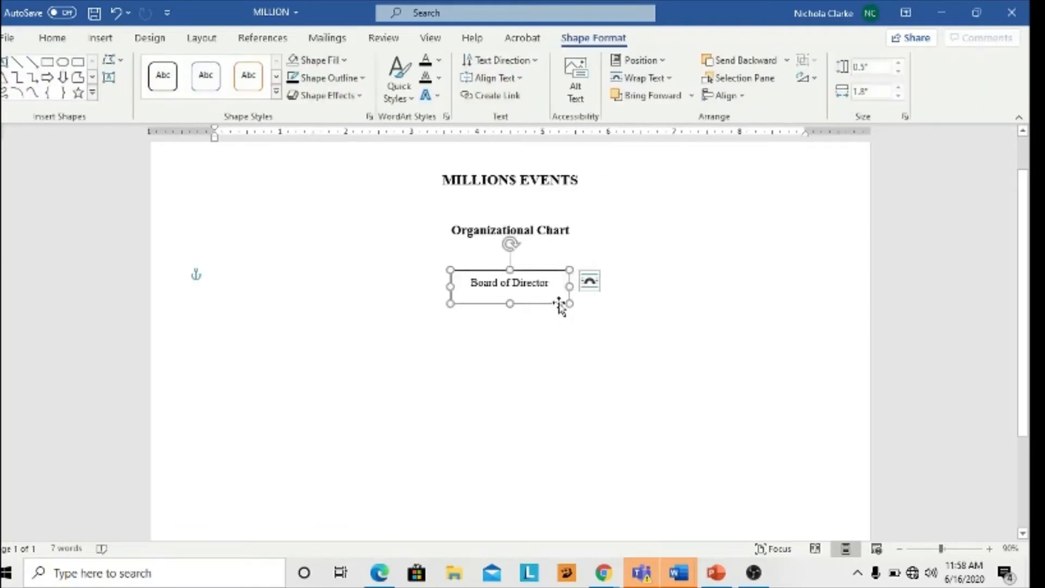
pyautogui.rightClick(559, 303)
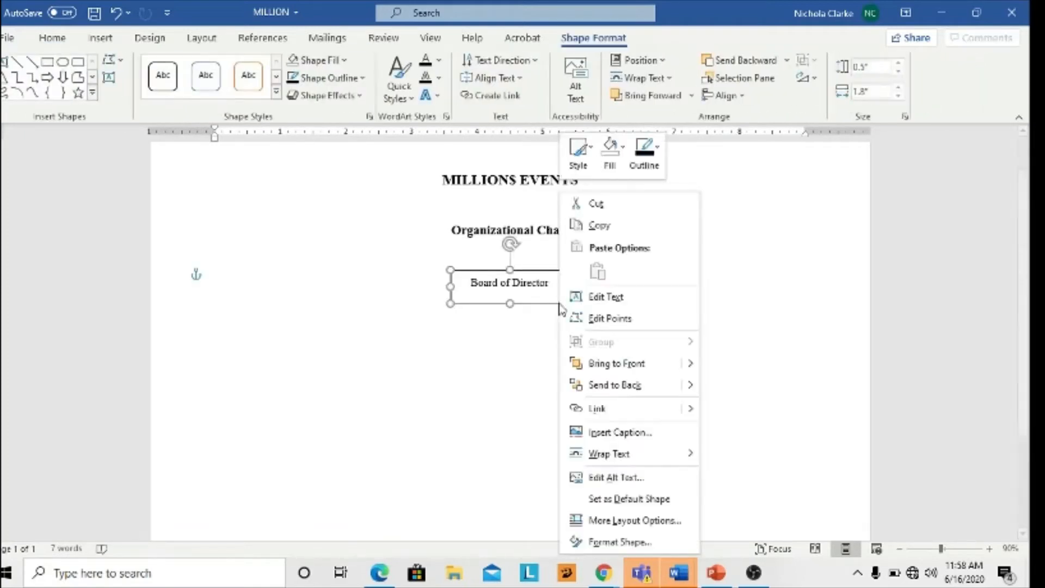
pyautogui.click(603, 231)
pyautogui.click(576, 372)
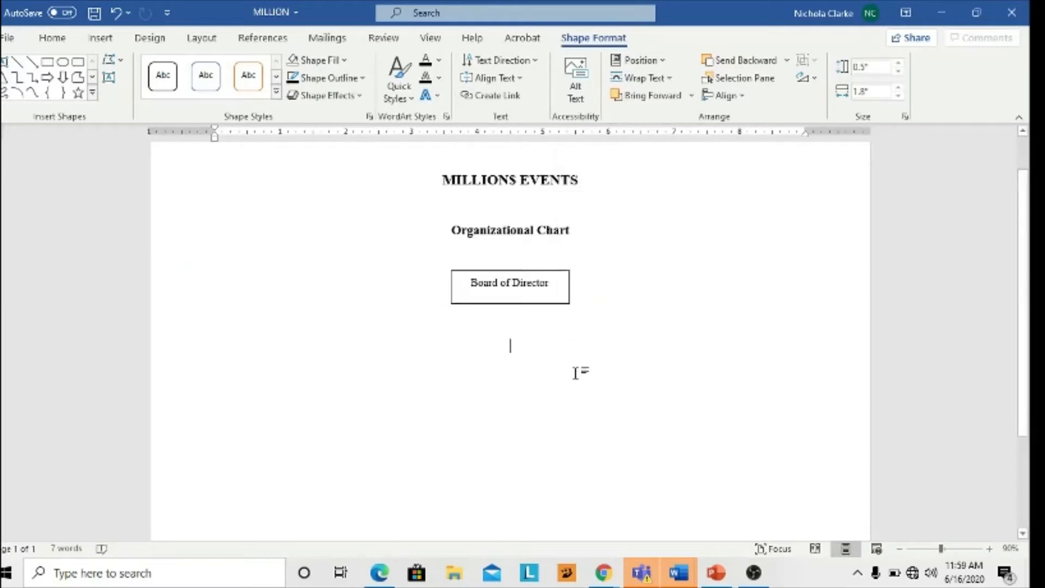
pyautogui.rightClick(579, 351)
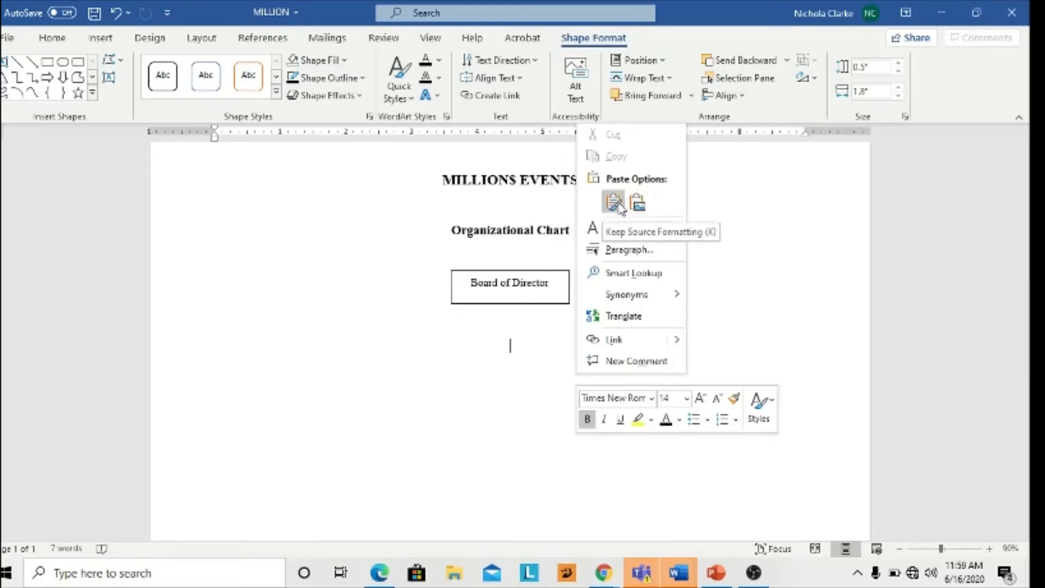
pyautogui.click(614, 203)
pyautogui.click(296, 342)
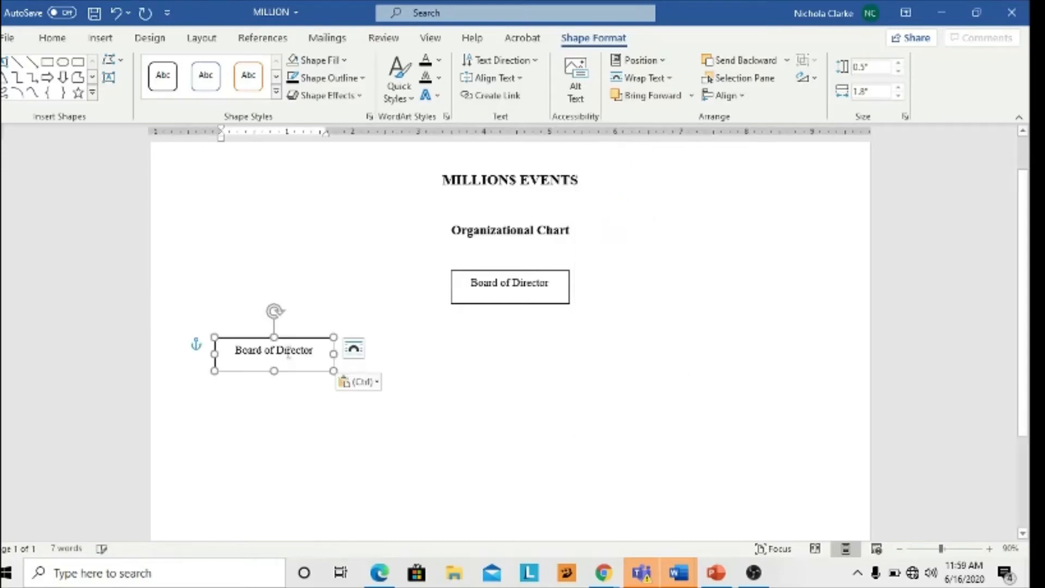
# Move the duplicated box further below the original and replace its text with "Supervisor"
pyautogui.moveTo(296, 344); pyautogui.dragTo(307, 418)
pyautogui.click(322, 407)
pyautogui.press('BackSpace')
pyautogui.press('BackSpace')
pyautogui.press('BackSpace')
pyautogui.press('BackSpace')
pyautogui.press('BackSpace')
pyautogui.press('BackSpace')
pyautogui.press('BackSpace')
pyautogui.press('BackSpace')
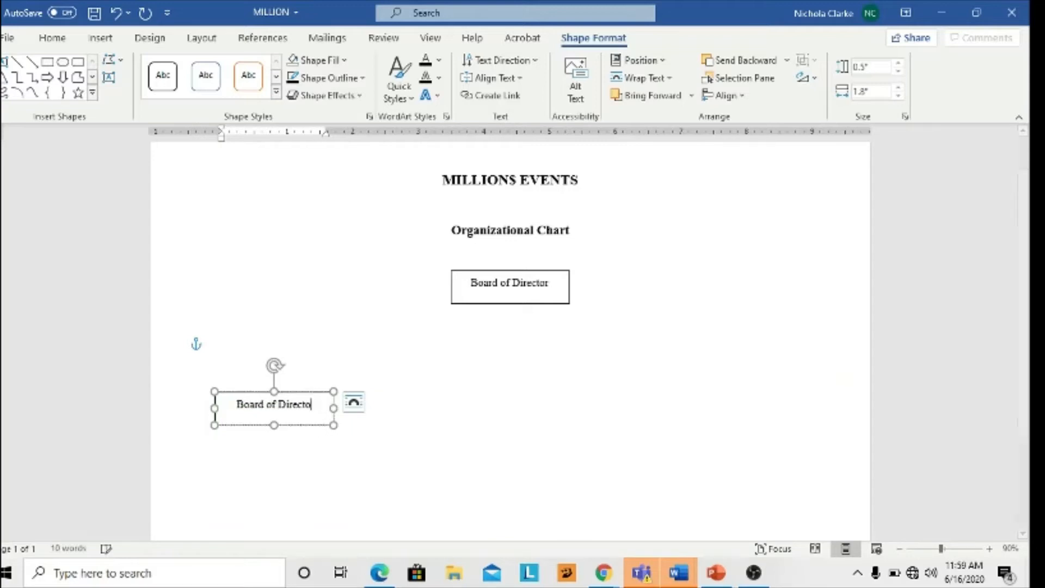
pyautogui.press('BackSpace')
pyautogui.press('BackSpace')
pyautogui.press('BackSpace')
pyautogui.press('BackSpace')
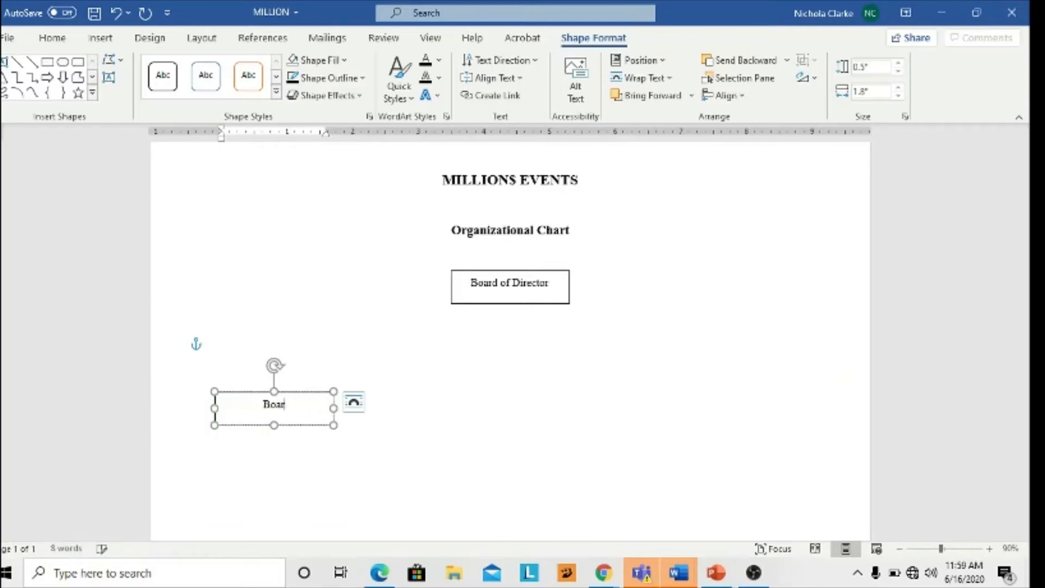
pyautogui.press('BackSpace')
pyautogui.write('S')
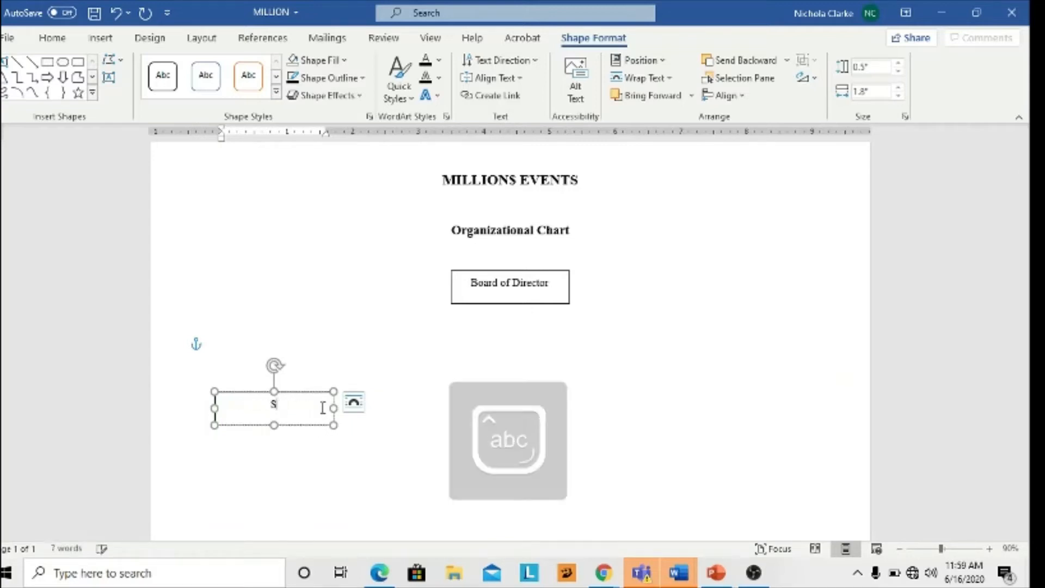
pyautogui.write('ucervisor ')
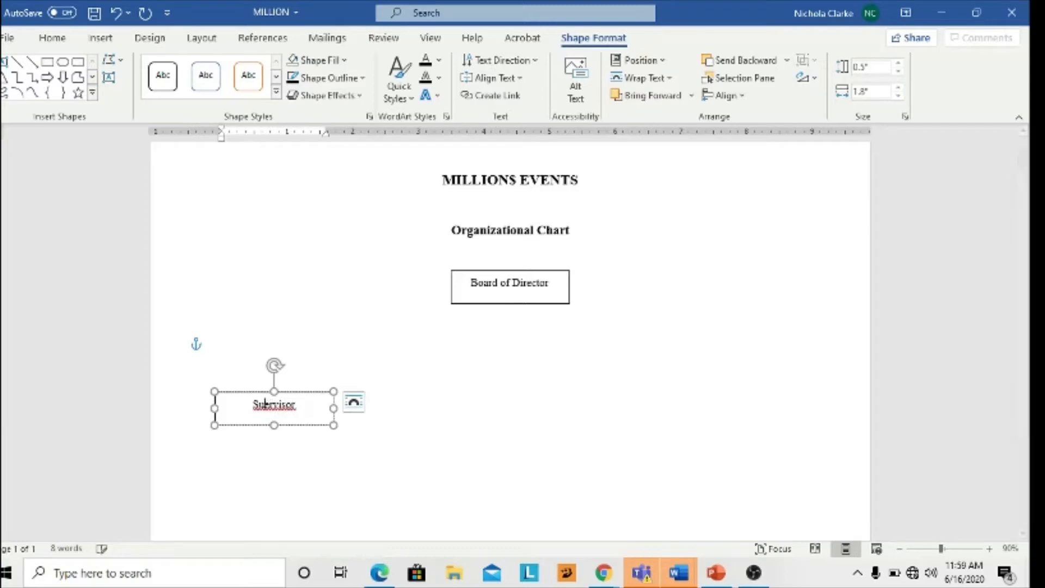
pyautogui.write('p')
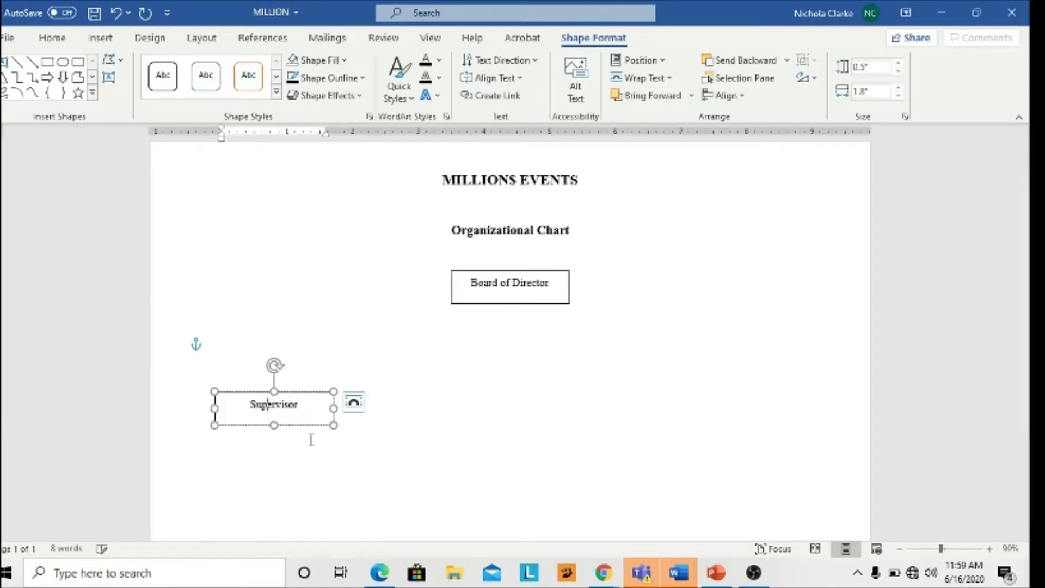
pyautogui.click(422, 481)
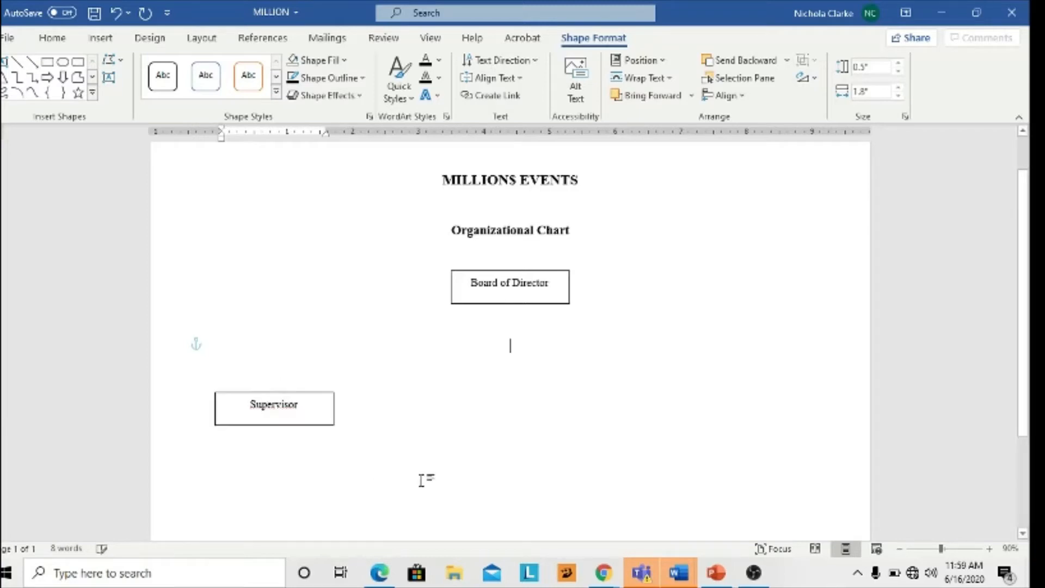
# Draw a black vertical line about 0.69" long downward from the bottom centre of the Board of Director box
pyautogui.click(100, 39)
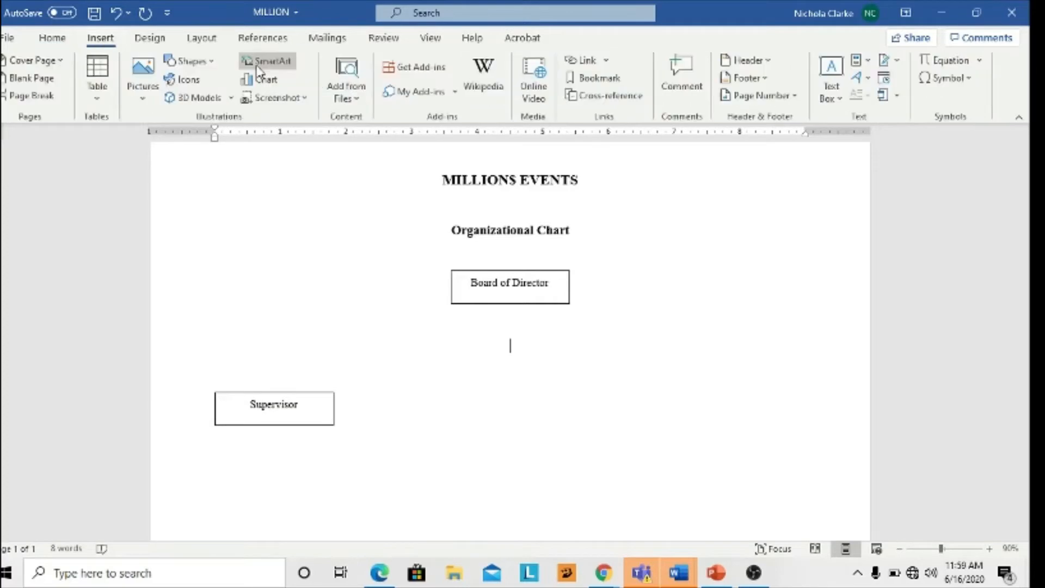
pyautogui.click(185, 62)
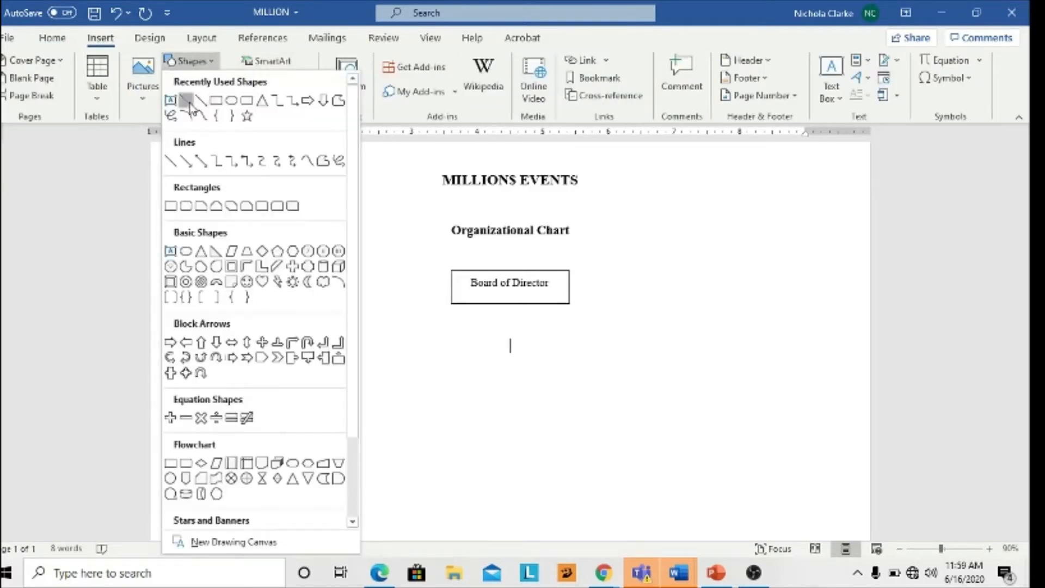
pyautogui.click(185, 100)
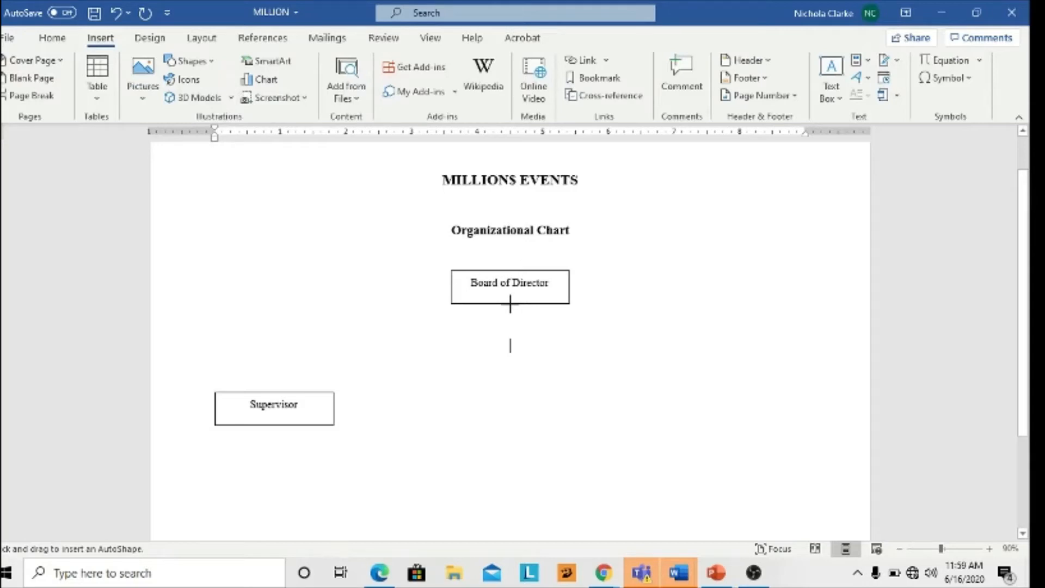
pyautogui.moveTo(510, 303); pyautogui.dragTo(510, 348)
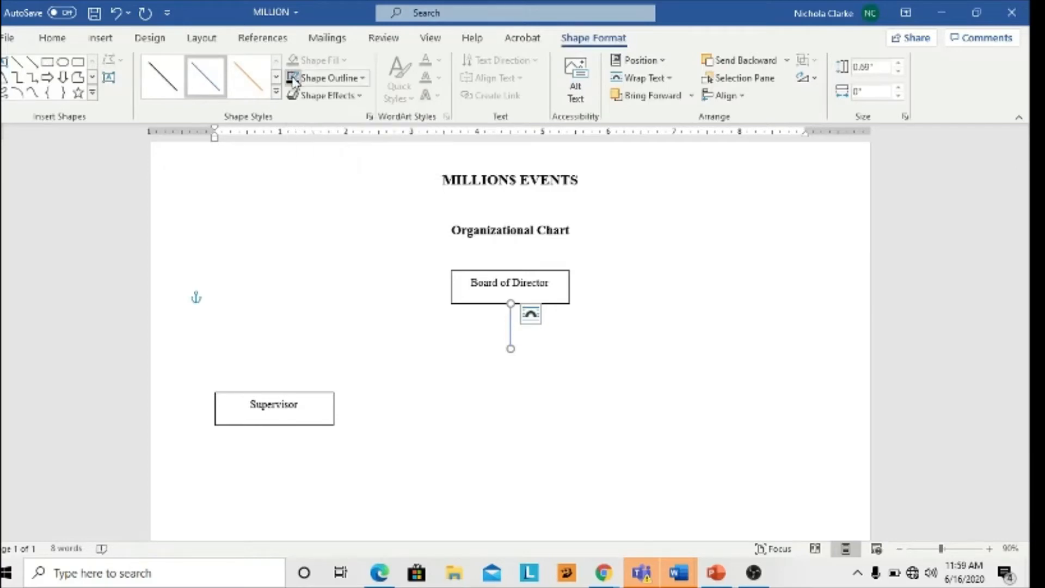
pyautogui.click(294, 79)
pyautogui.click(506, 361)
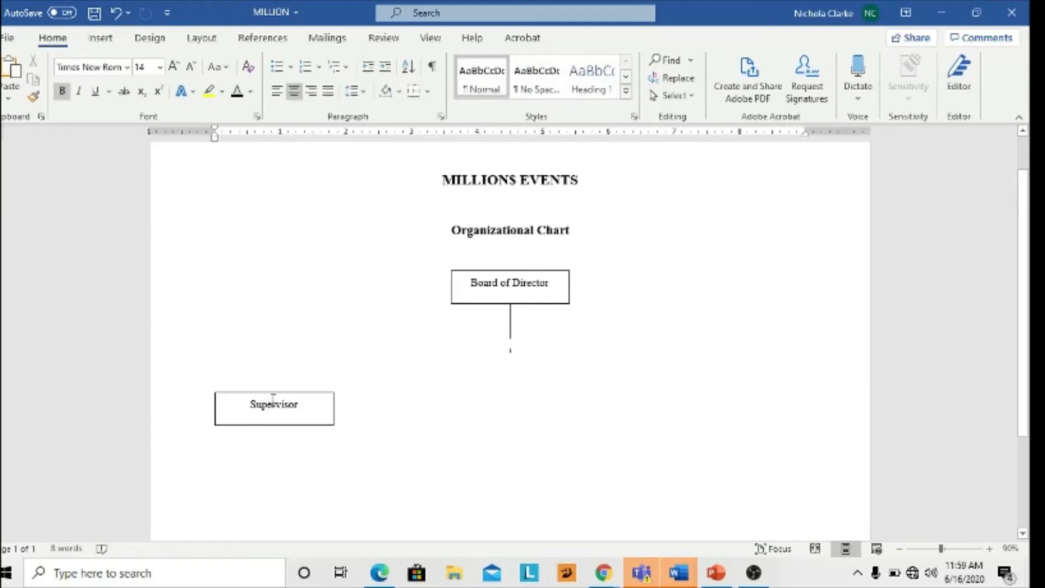
# Move the Supervisor box under the vertical line, centred below Board of Director, and replace its text with "President"
pyautogui.moveTo(275, 393); pyautogui.dragTo(478, 366)
pyautogui.click(551, 362)
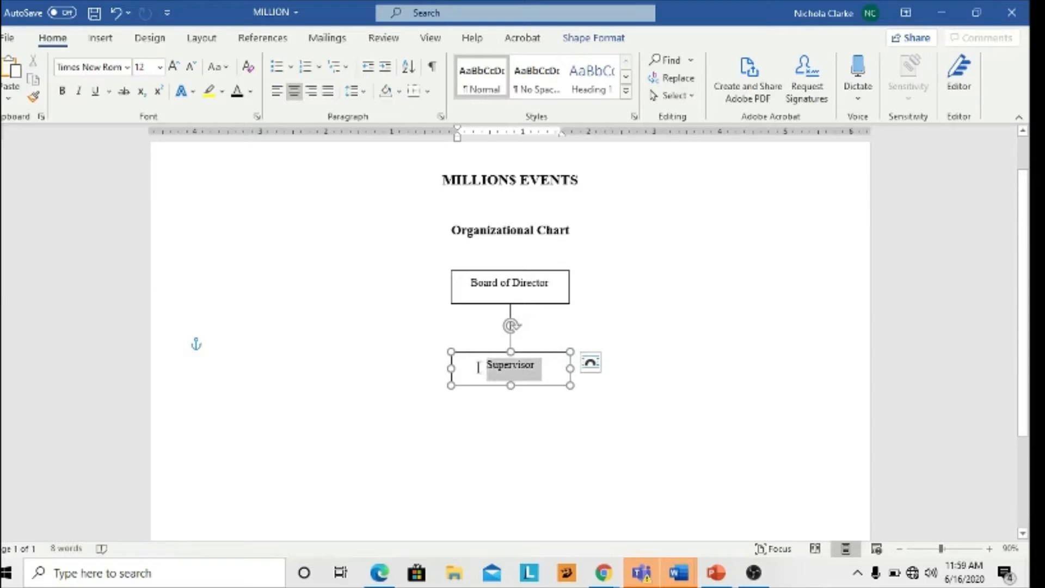
pyautogui.press('capslock')
pyautogui.write('P')
pyautogui.press('capslock')
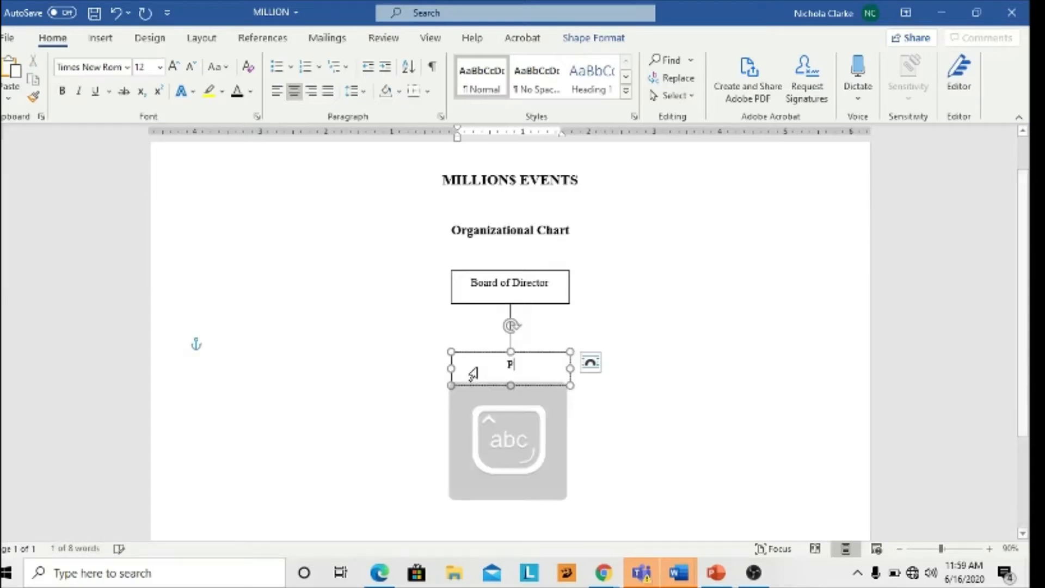
pyautogui.write('te')
pyautogui.write('esident')
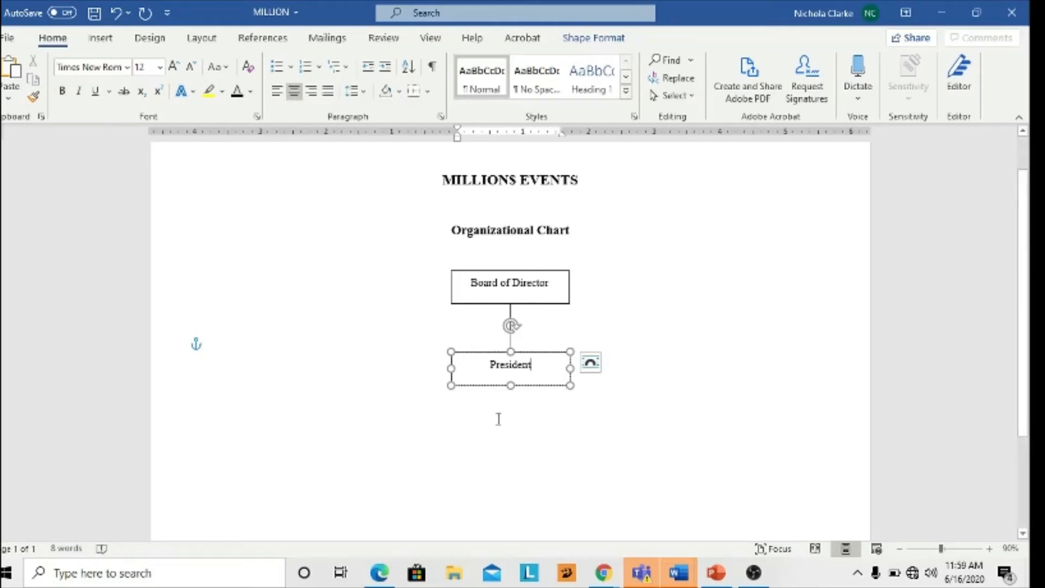
pyautogui.click(498, 419)
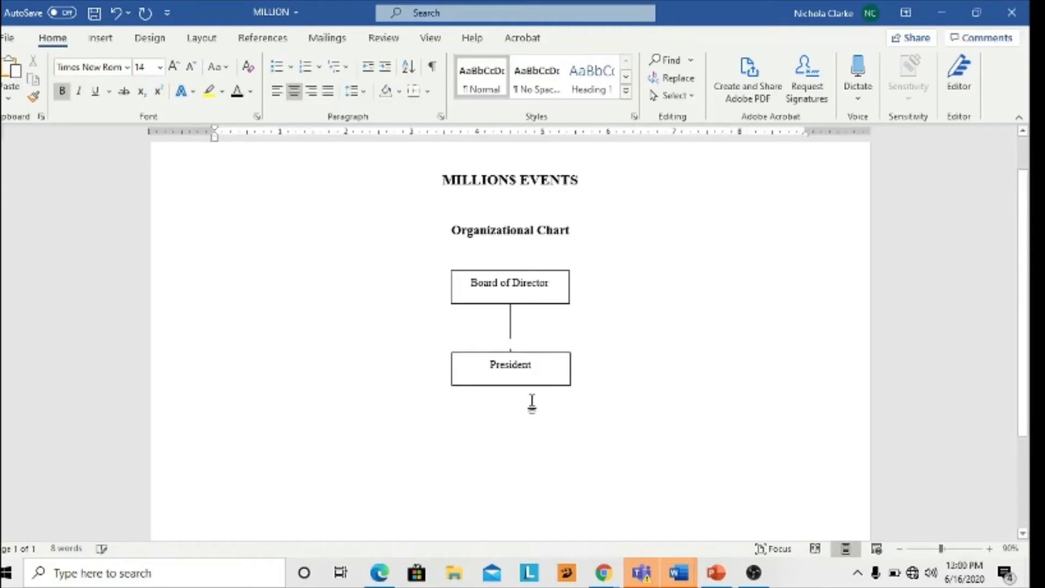
# Duplicate the vertical connector line and place the copy directly below the centre of the President box
pyautogui.click(556, 373)
pyautogui.click(640, 382)
pyautogui.click(510, 337)
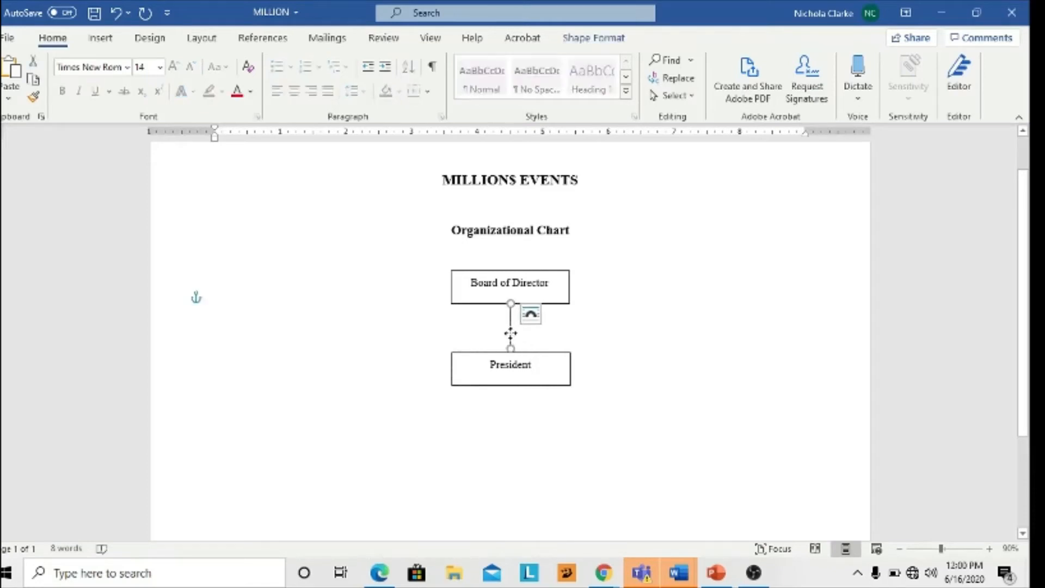
pyautogui.rightClick(510, 333)
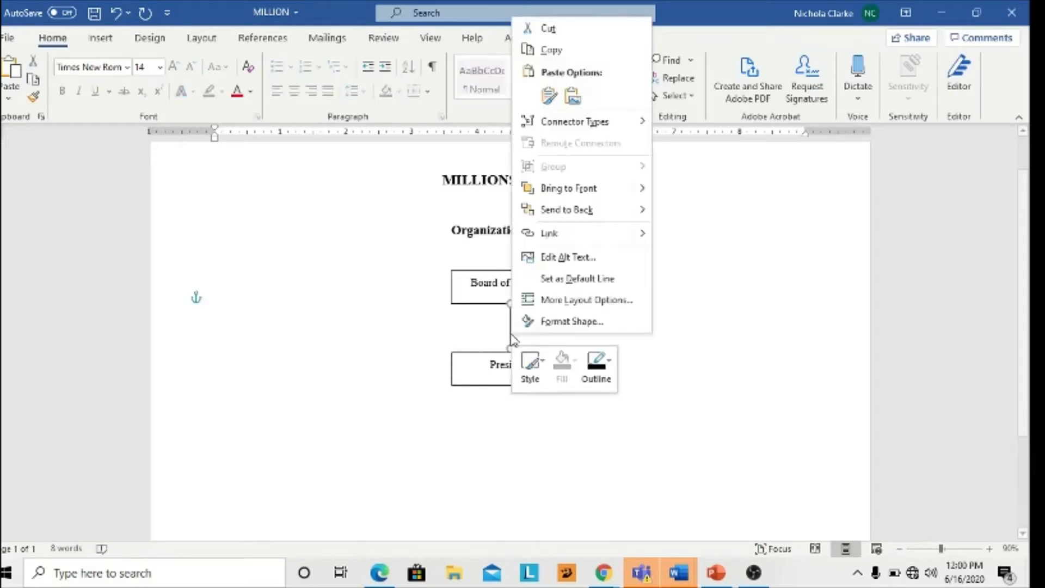
pyautogui.click(586, 54)
pyautogui.rightClick(429, 425)
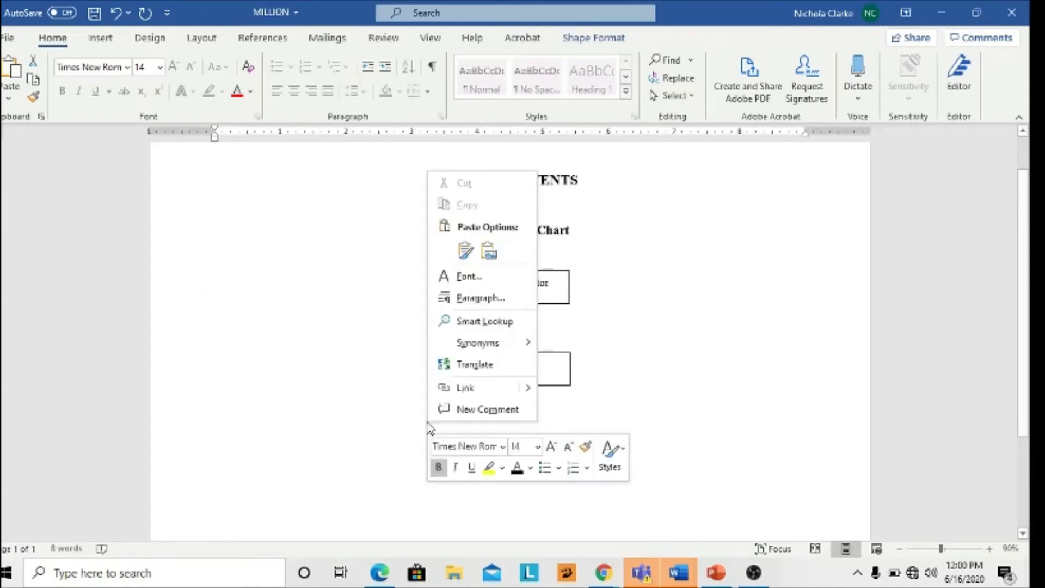
pyautogui.click(465, 250)
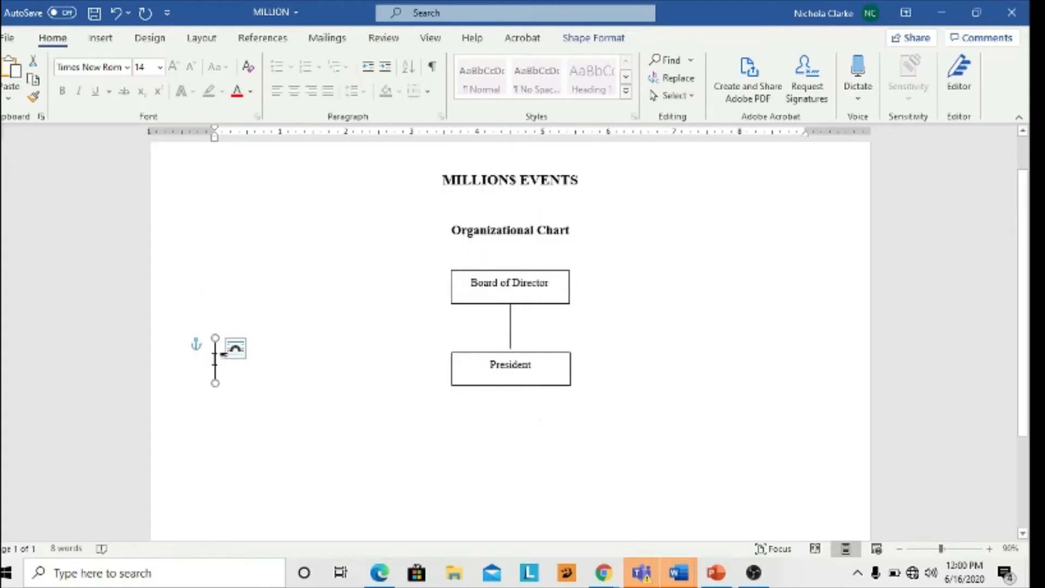
pyautogui.moveTo(217, 361); pyautogui.dragTo(508, 408)
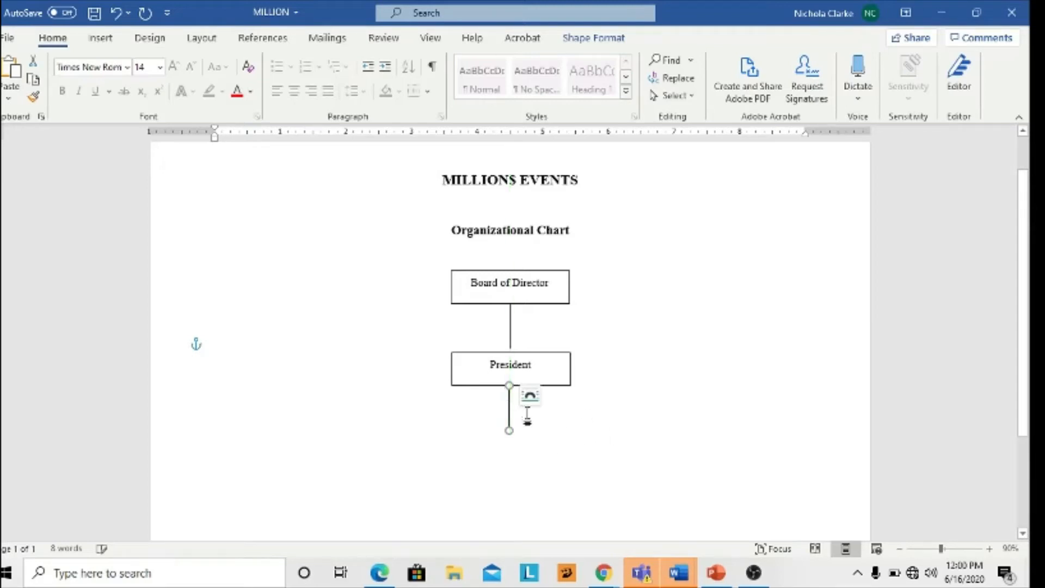
pyautogui.click(477, 304)
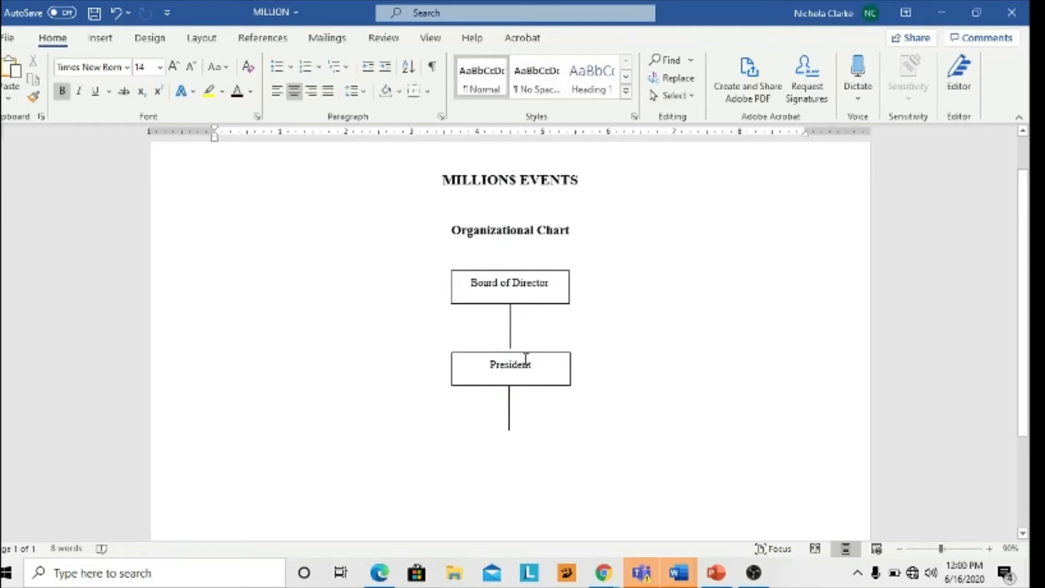
# Nudge the President box up to meet the upper connector, and raise the lower line to touch the box
pyautogui.moveTo(520, 356); pyautogui.dragTo(519, 351)
pyautogui.click(523, 421)
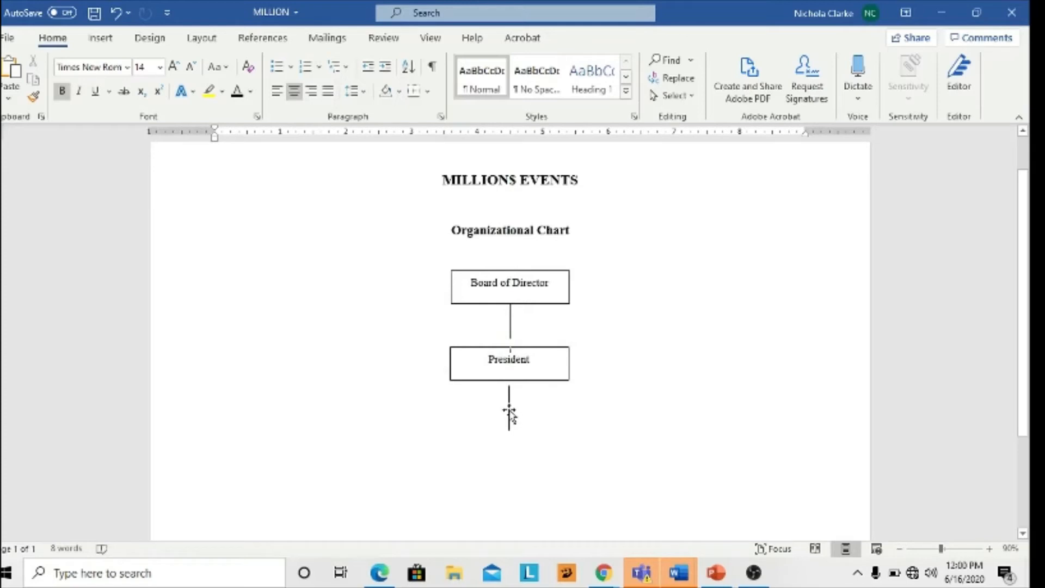
pyautogui.moveTo(509, 411); pyautogui.dragTo(508, 405)
pyautogui.rightClick(566, 479)
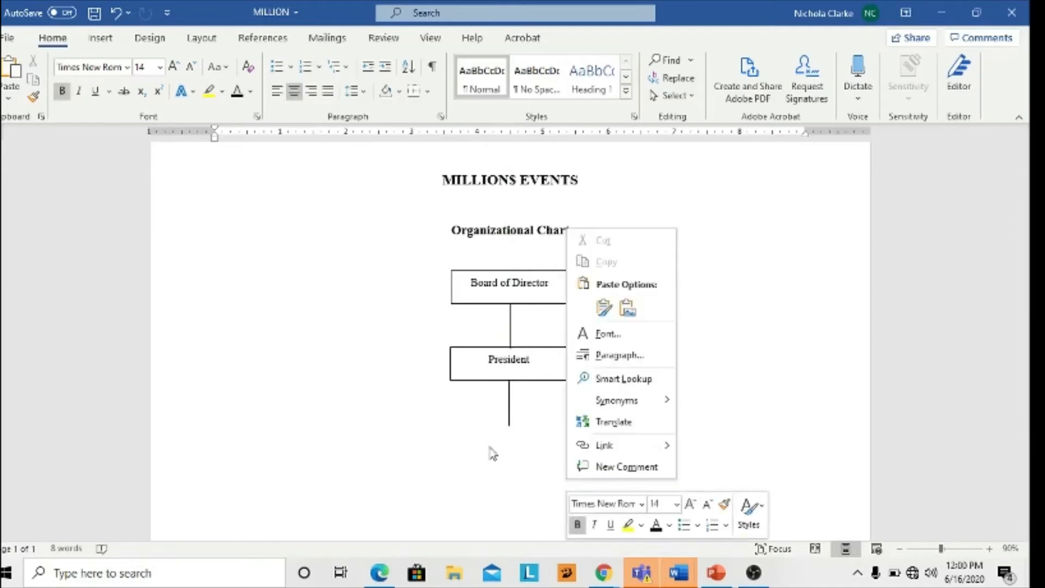
pyautogui.click(467, 436)
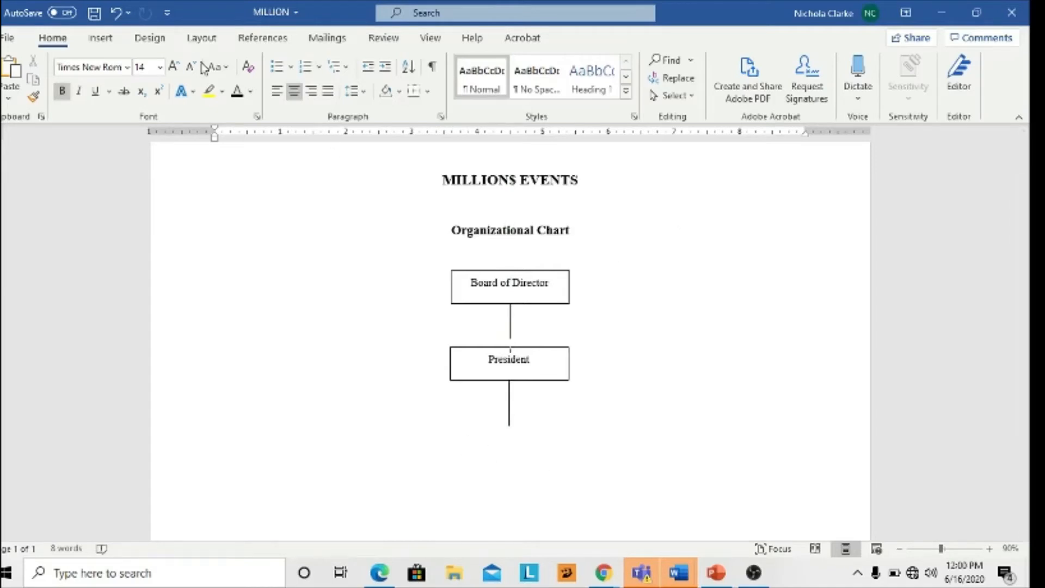
# Draw a black, nearly horizontal line about 1.84" long to the right from the connector between Board of Director and President
pyautogui.click(99, 39)
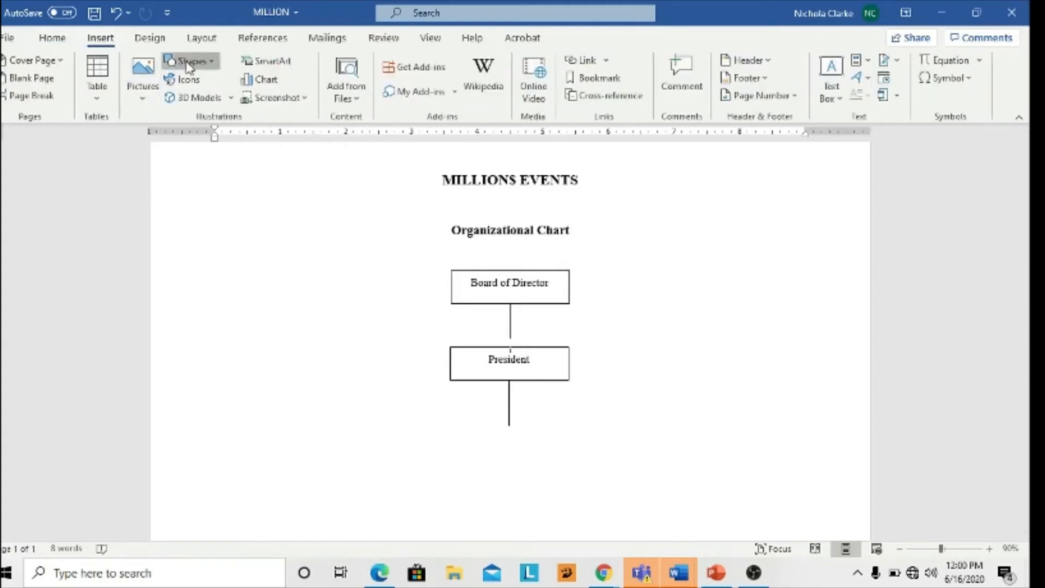
pyautogui.click(190, 61)
pyautogui.click(181, 100)
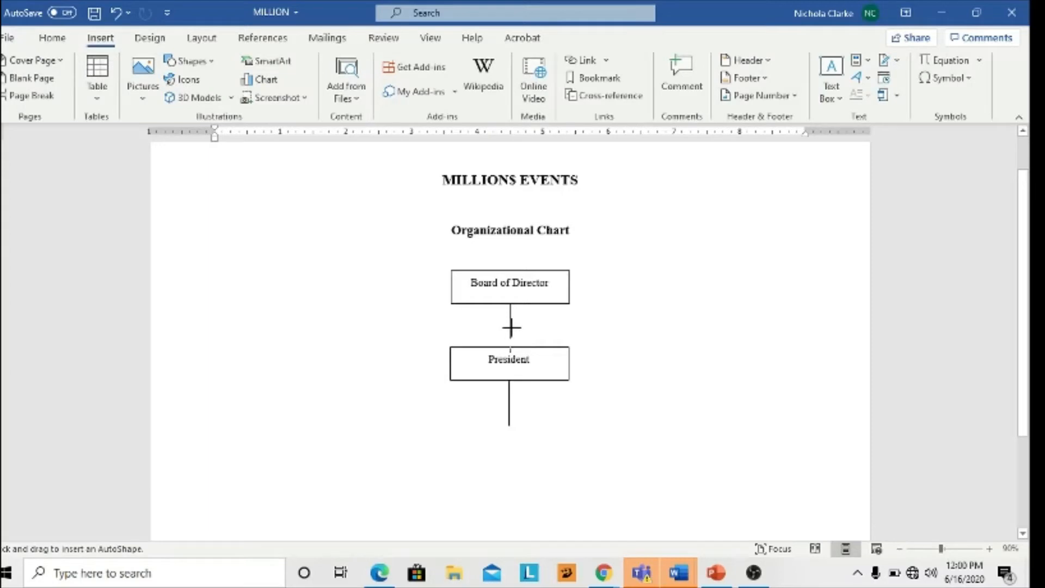
pyautogui.moveTo(511, 327); pyautogui.dragTo(632, 326)
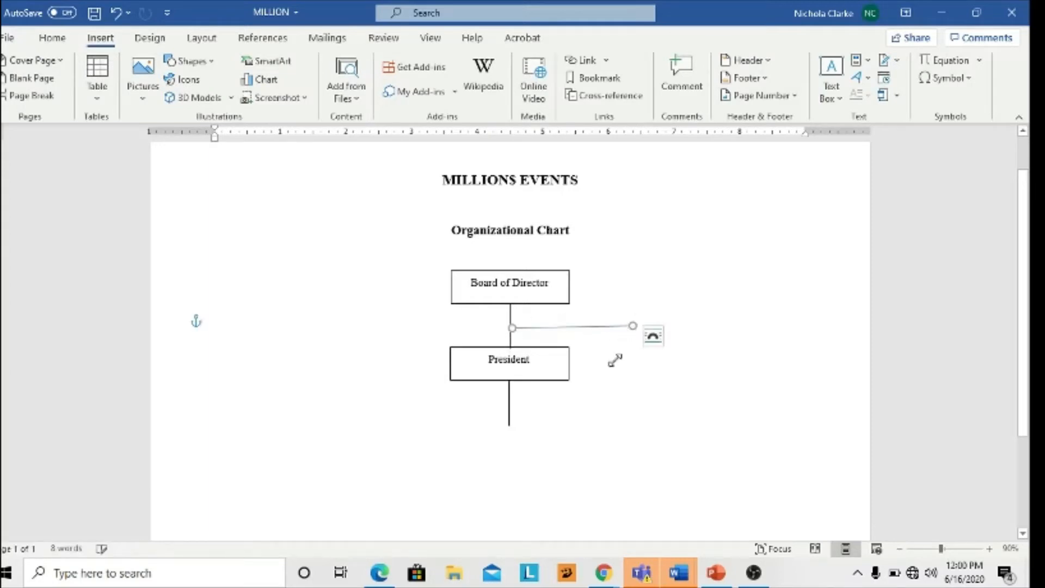
pyautogui.click(553, 408)
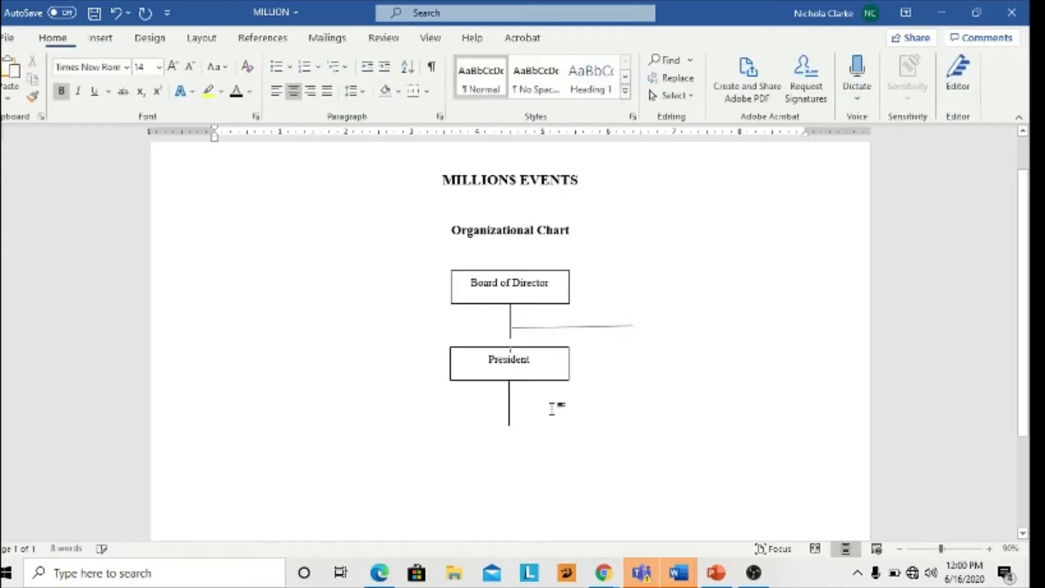
pyautogui.click(586, 327)
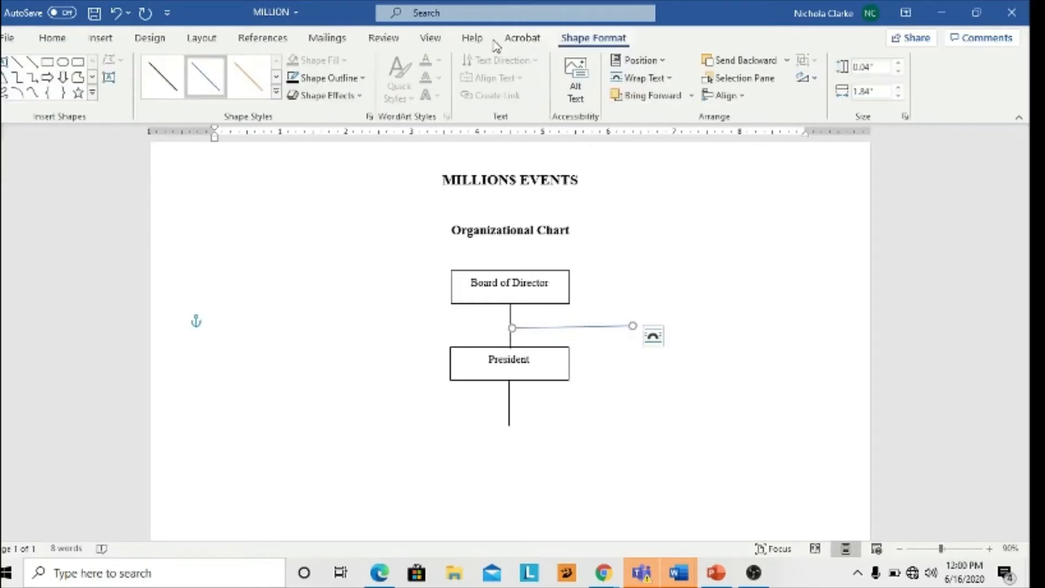
pyautogui.click(590, 454)
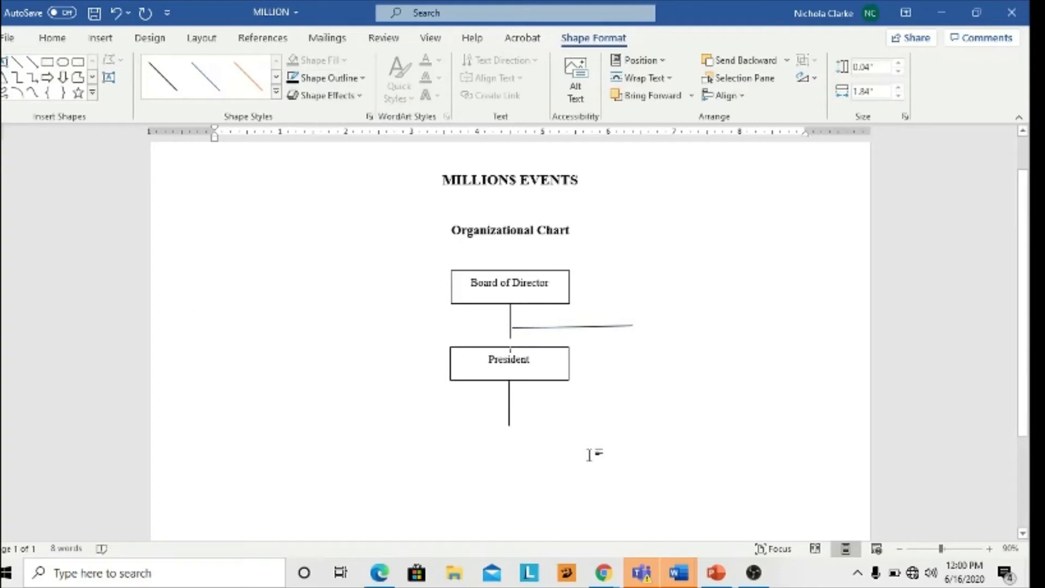
# Duplicate the President box at the right end of the horizontal line, and nudge the line down slightly along the box's edge
pyautogui.click(548, 381)
pyautogui.rightClick(548, 382)
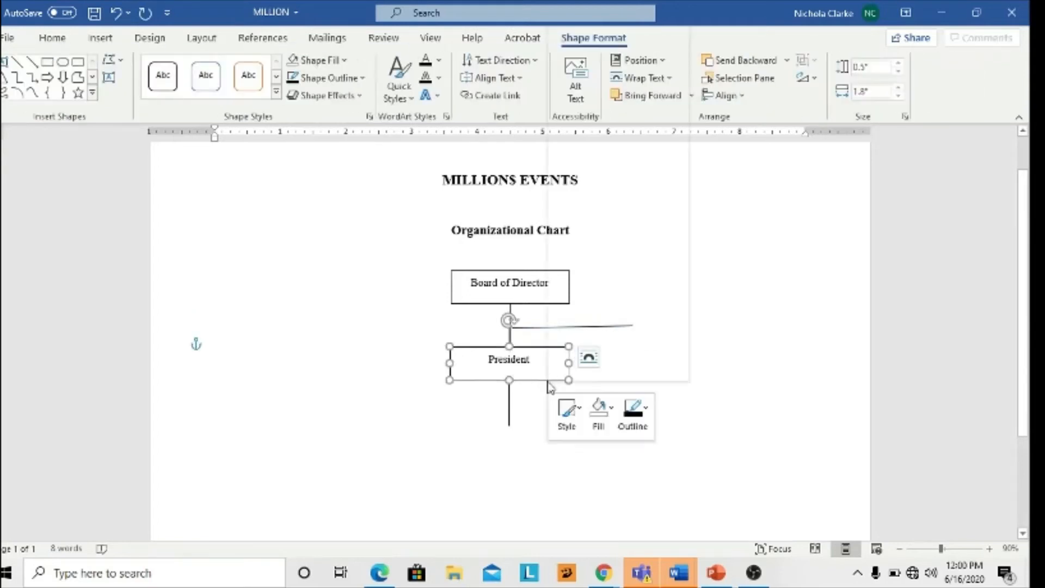
pyautogui.click(634, 52)
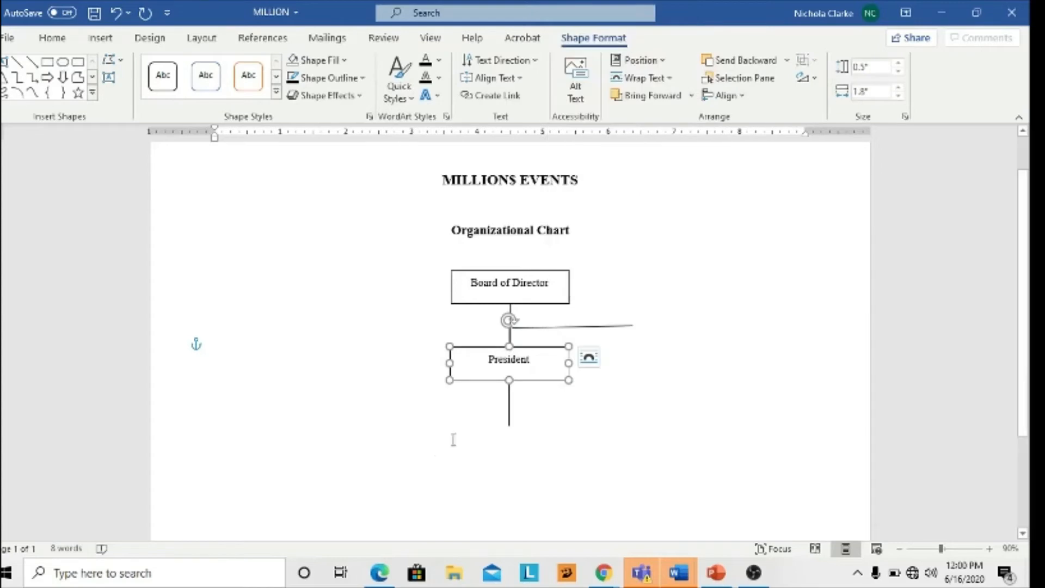
pyautogui.rightClick(434, 451)
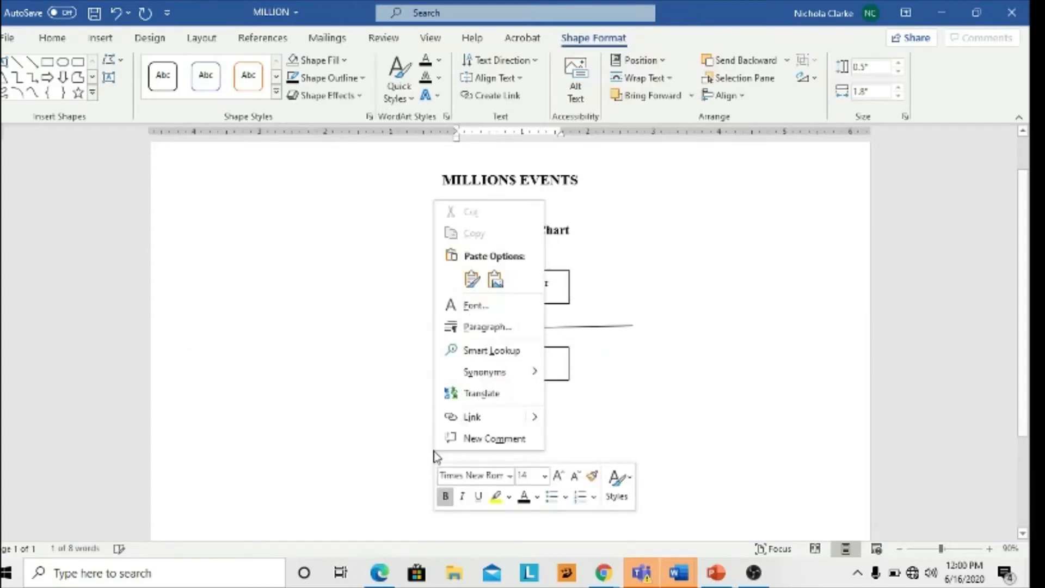
pyautogui.click(474, 279)
pyautogui.moveTo(322, 340); pyautogui.dragTo(739, 315)
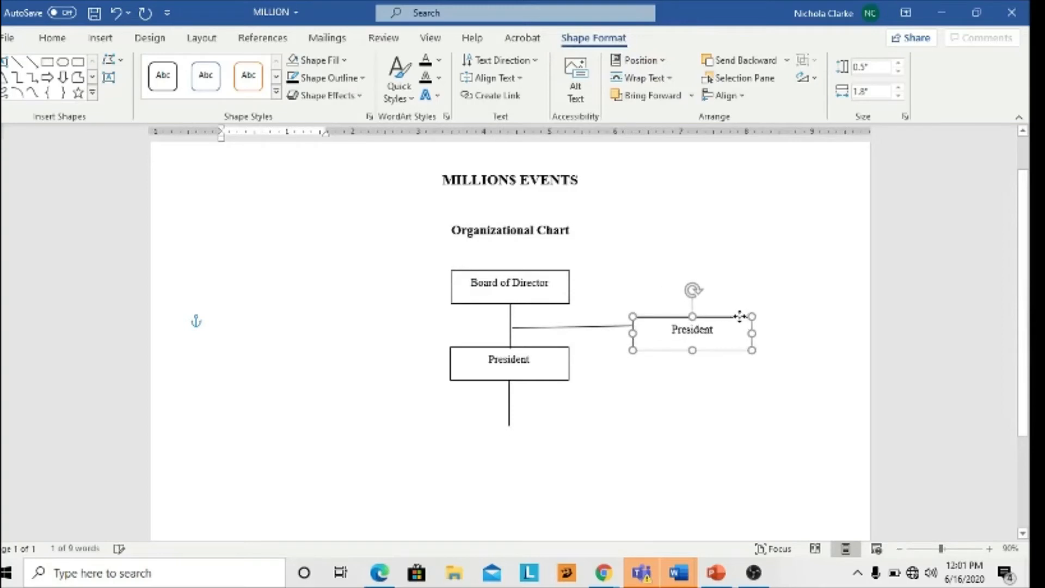
pyautogui.click(619, 329)
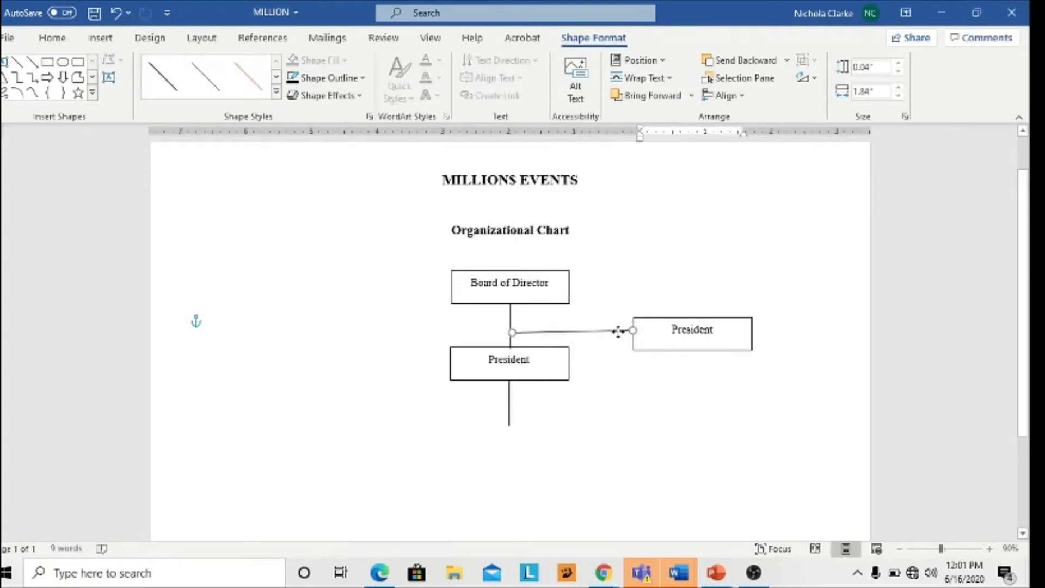
# Level the horizontal line against the duplicated President box on the right, and replace that box's text with "Secretary"
pyautogui.moveTo(617, 330); pyautogui.dragTo(633, 330)
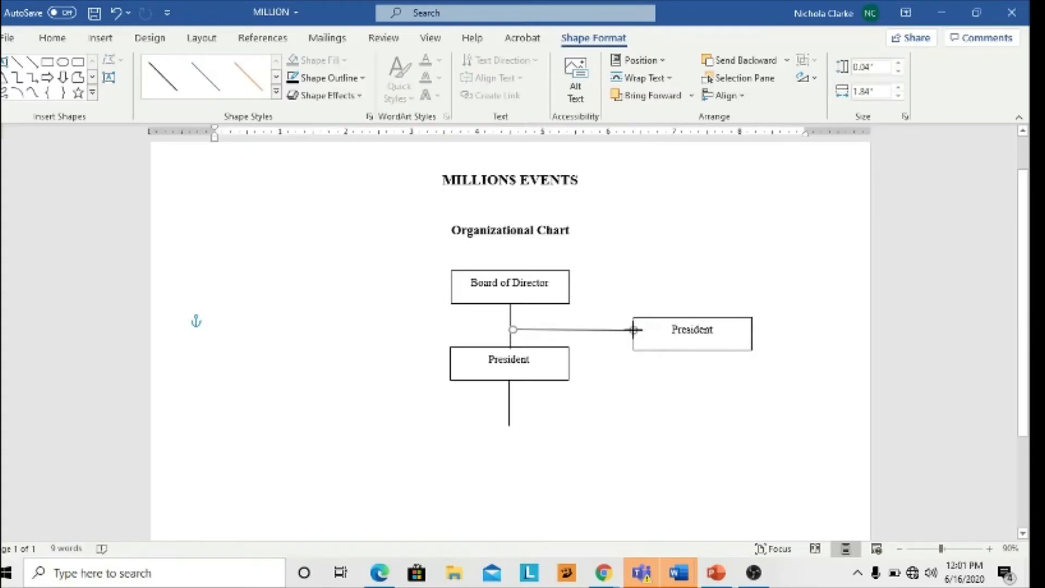
pyautogui.click(720, 334)
pyautogui.moveTo(714, 332); pyautogui.dragTo(668, 332)
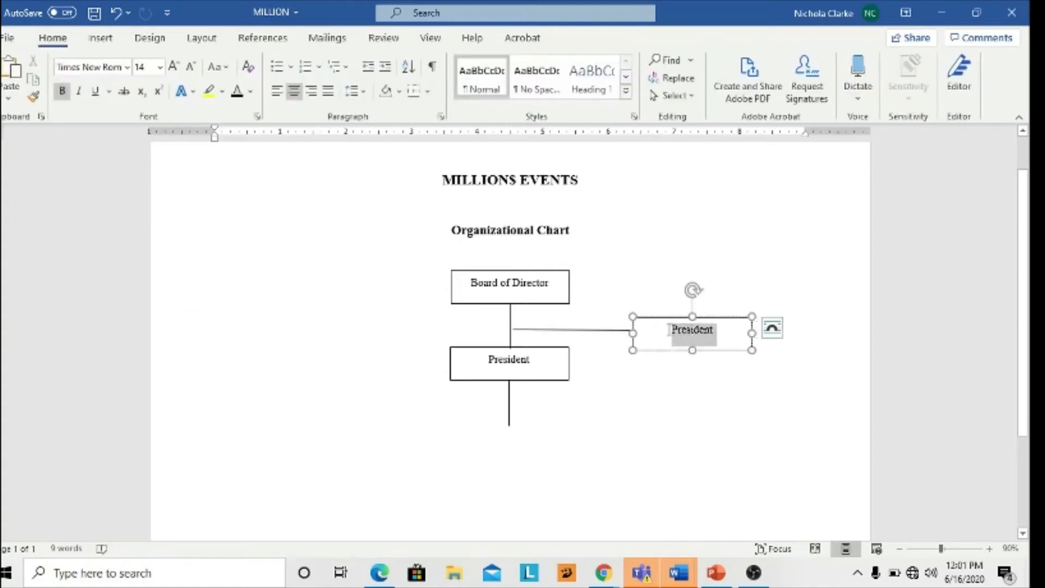
pyautogui.write('Sec')
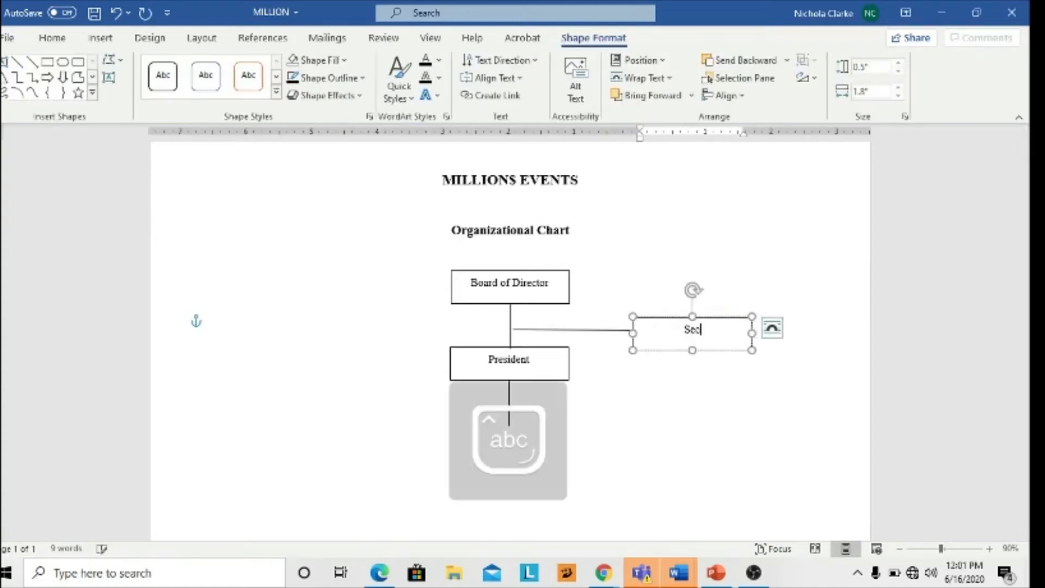
pyautogui.write('retary')
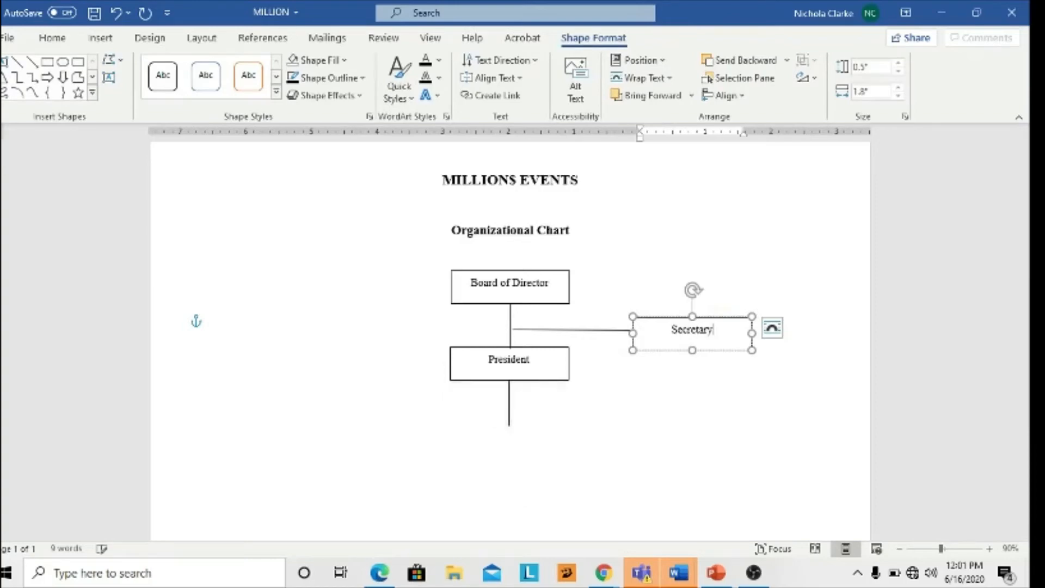
pyautogui.click(647, 392)
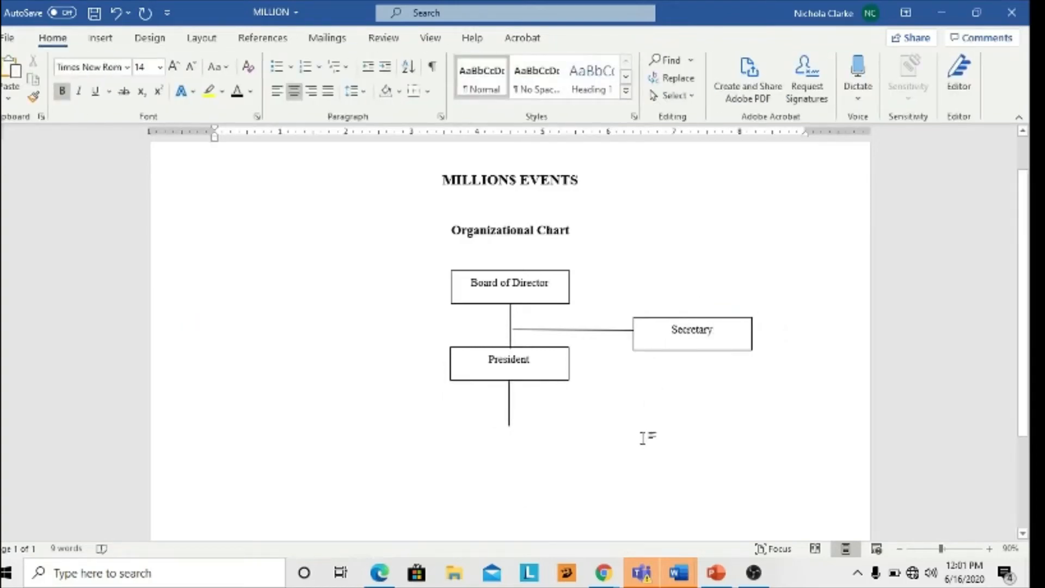
# Fine-tune the left end of the Secretary connector where it meets the vertical line between Board of Director and President
pyautogui.moveTo(1027, 329); pyautogui.dragTo(1028, 378)
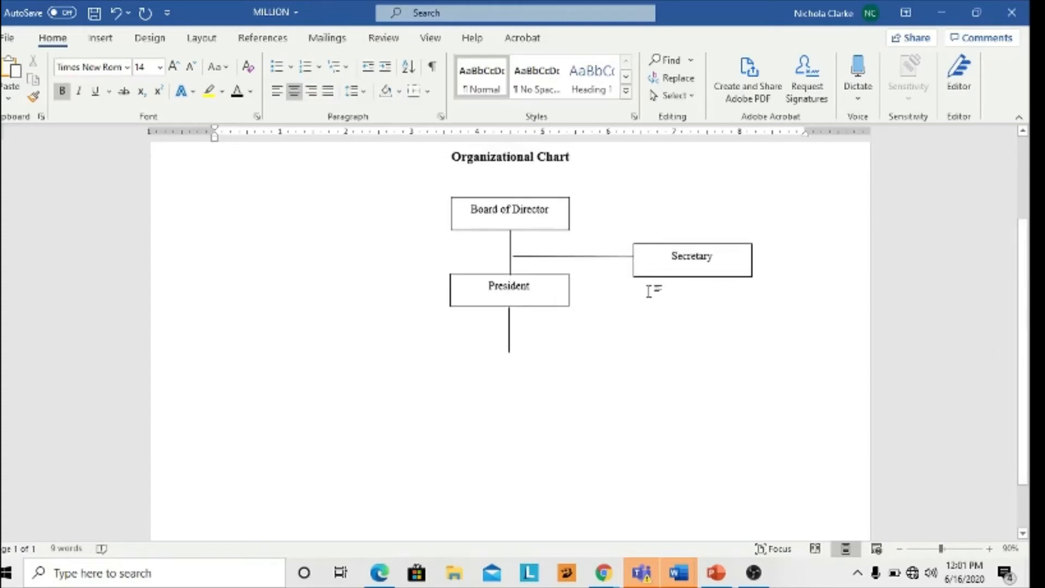
pyautogui.click(568, 256)
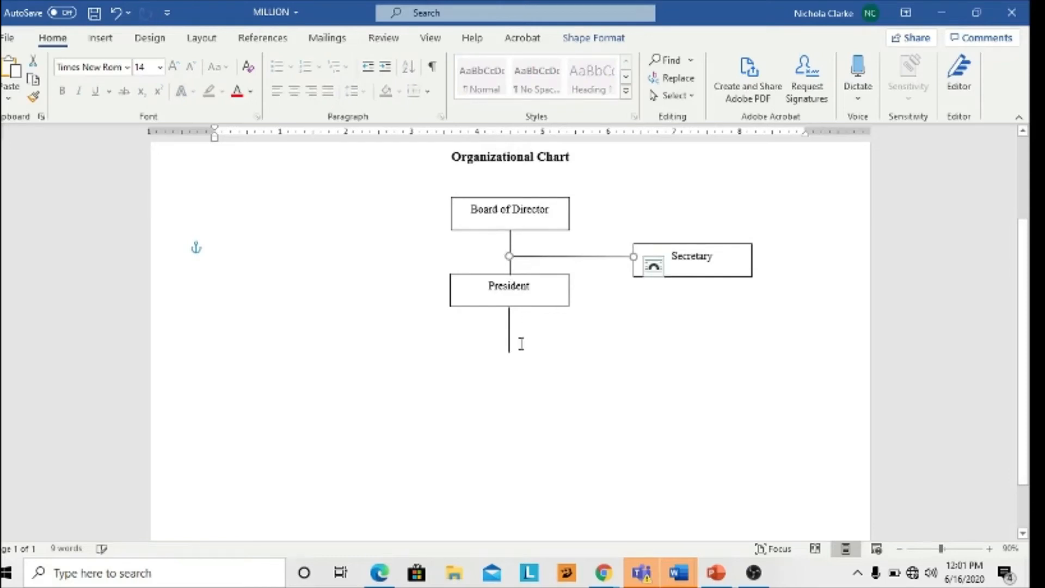
pyautogui.click(542, 369)
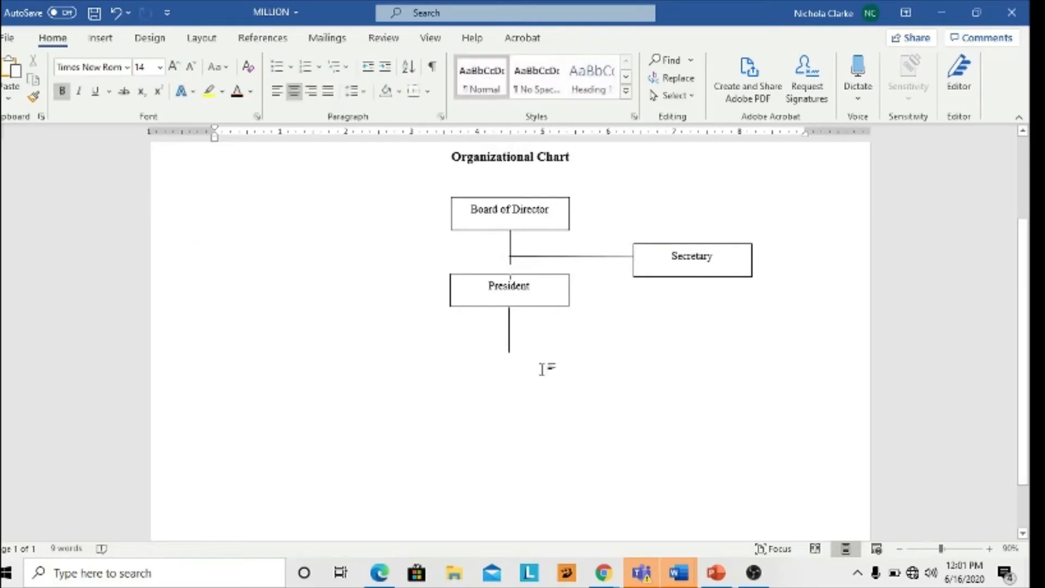
pyautogui.click(510, 256)
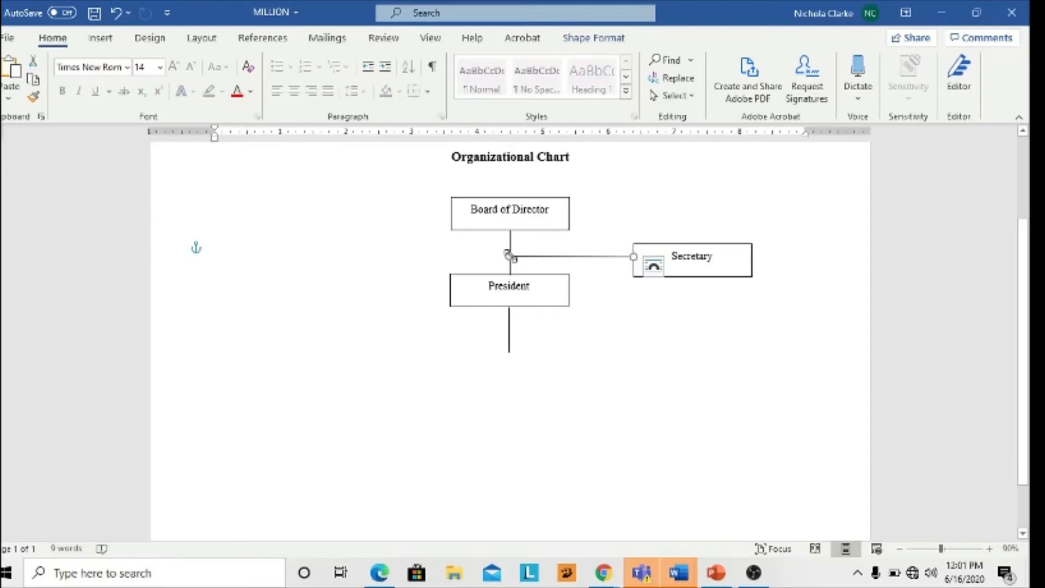
pyautogui.click(527, 336)
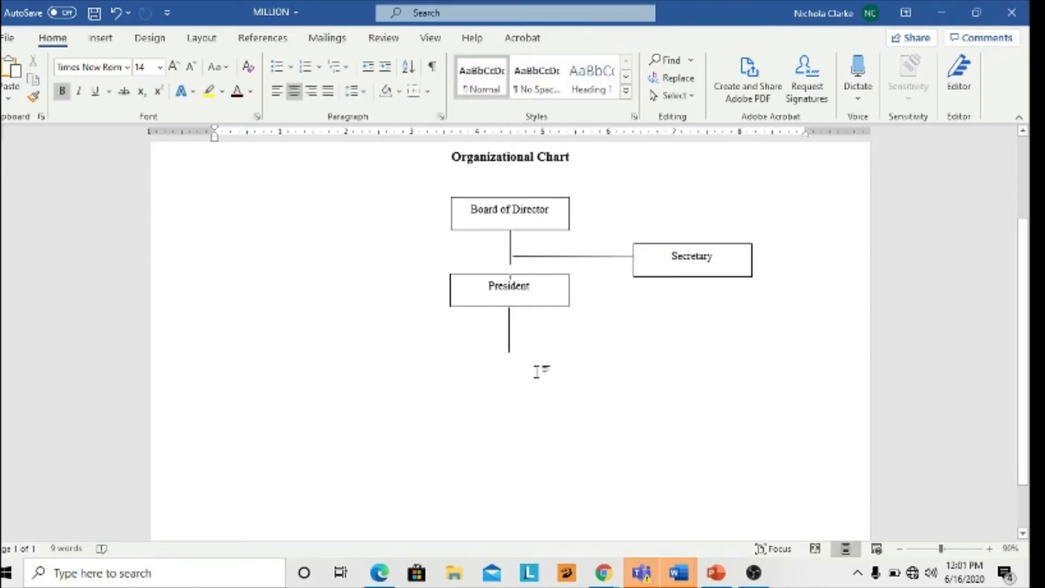